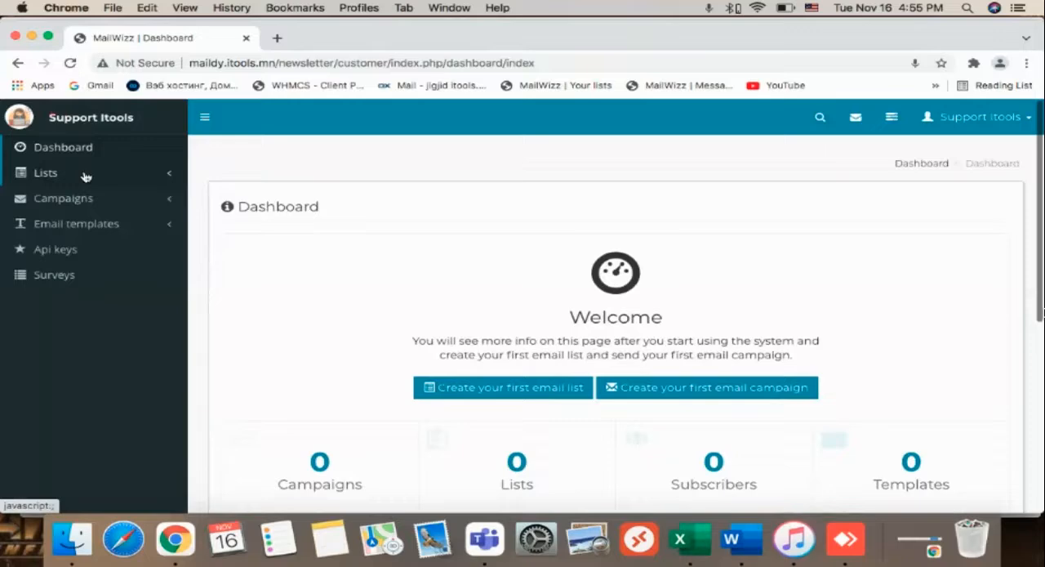
# Open the form for creating a new email list from the Lists page.
pyautogui.click(85, 174)
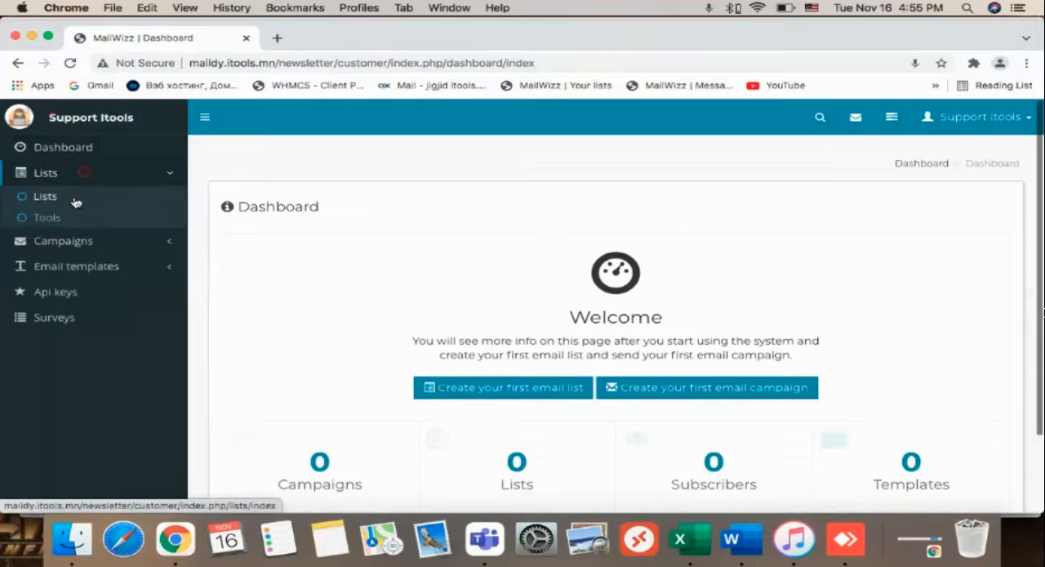
pyautogui.click(74, 197)
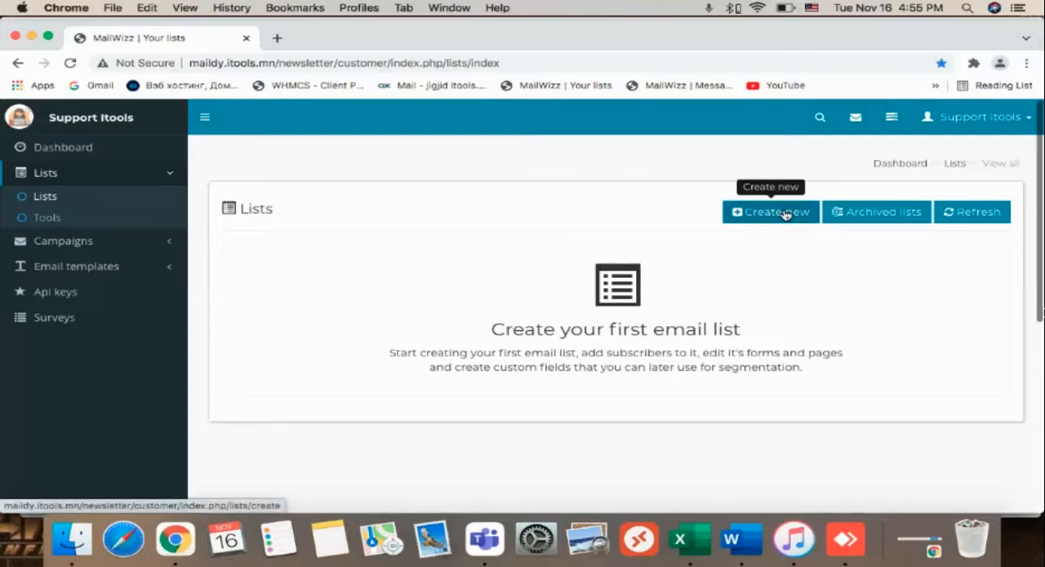
pyautogui.click(784, 212)
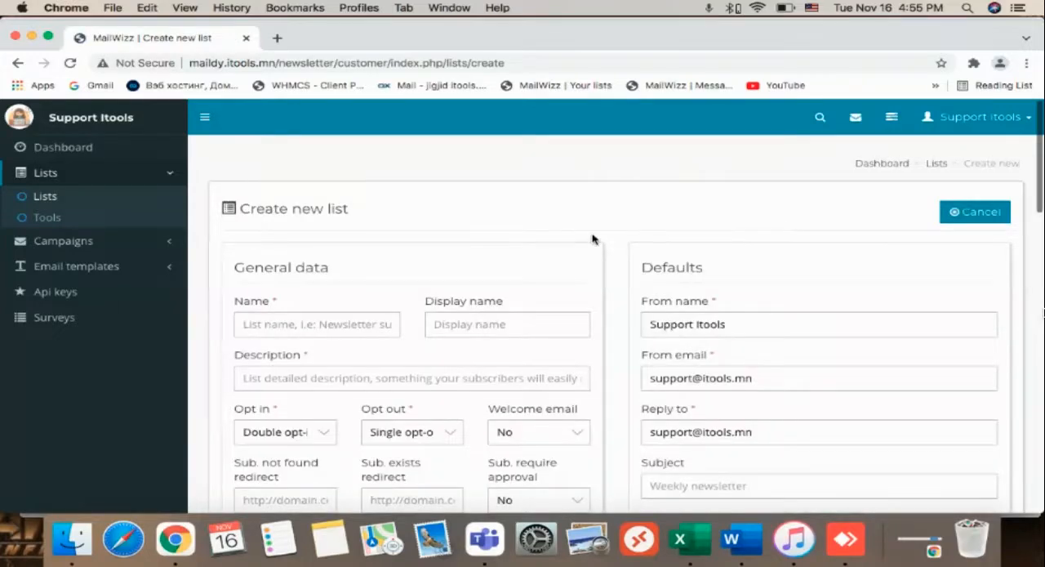
# Name the list "Itools", with display name "Itools JSC" and description "Itools Maildy Test".
pyautogui.scroll(-1, 497, 256)
pyautogui.scroll(-2, 496, 256)
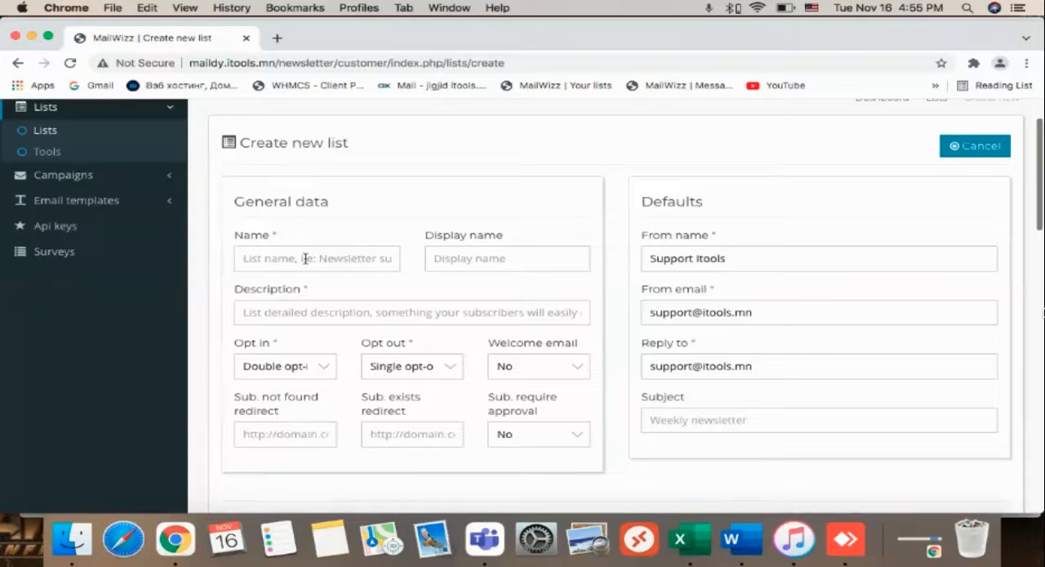
pyautogui.click(305, 258)
pyautogui.click(271, 294)
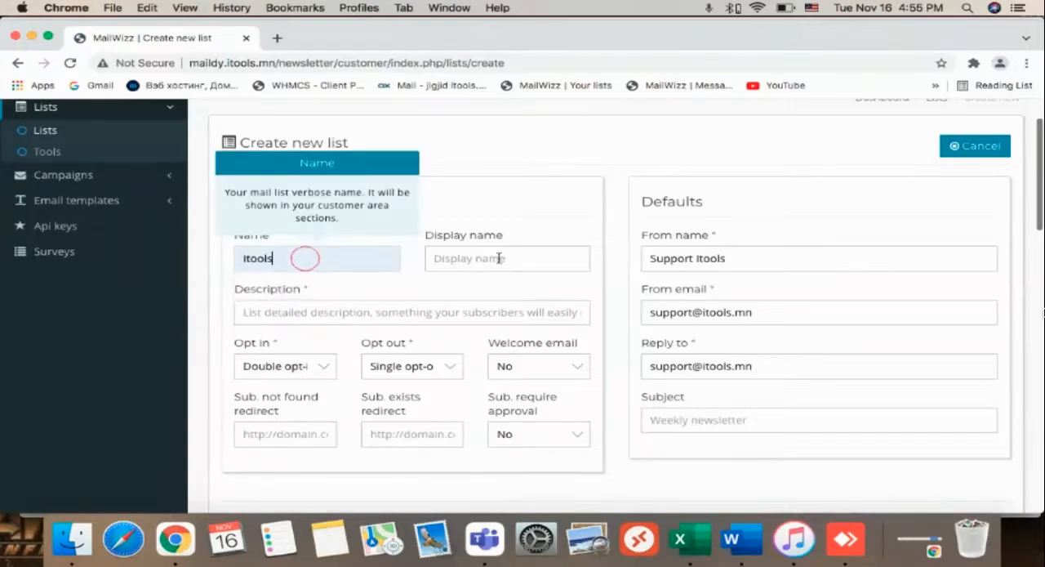
pyautogui.click(498, 258)
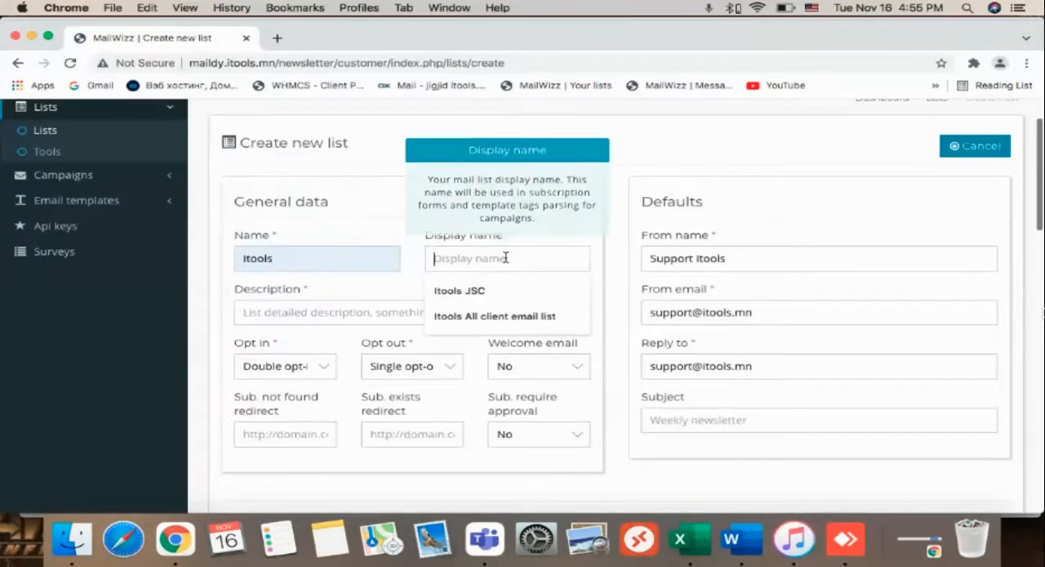
pyautogui.click(470, 292)
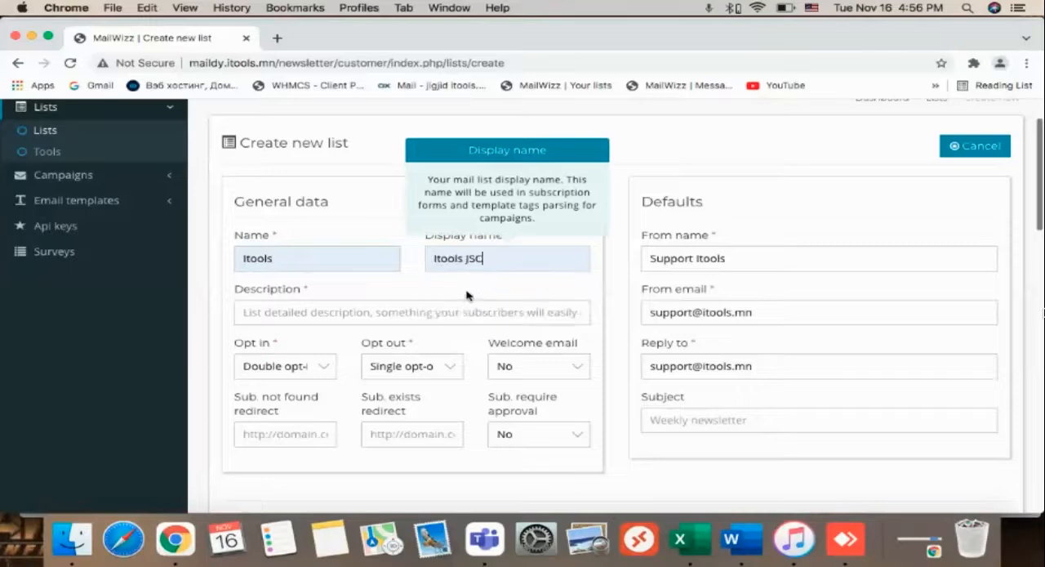
pyautogui.click(297, 311)
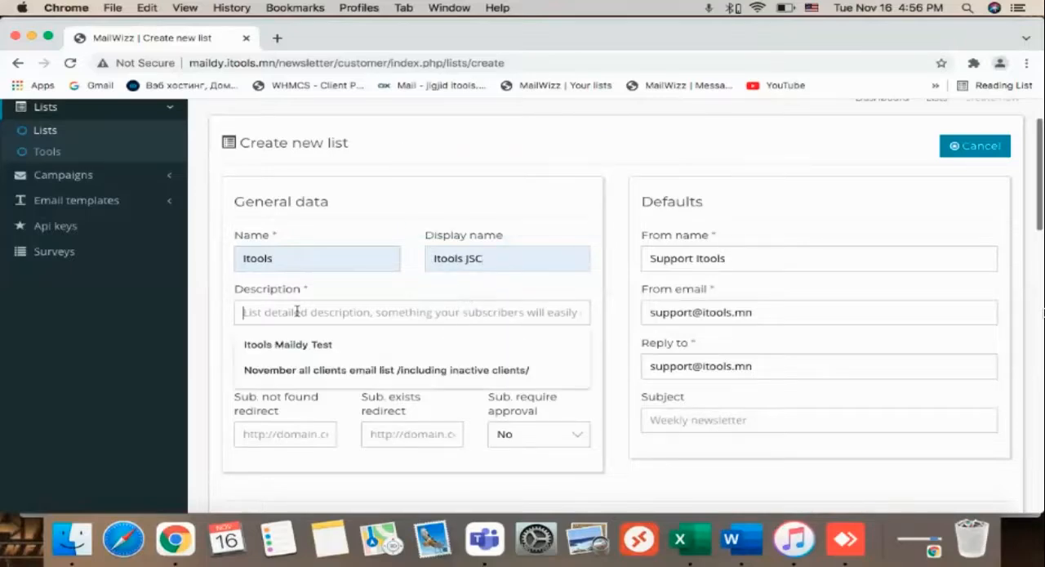
pyautogui.click(326, 346)
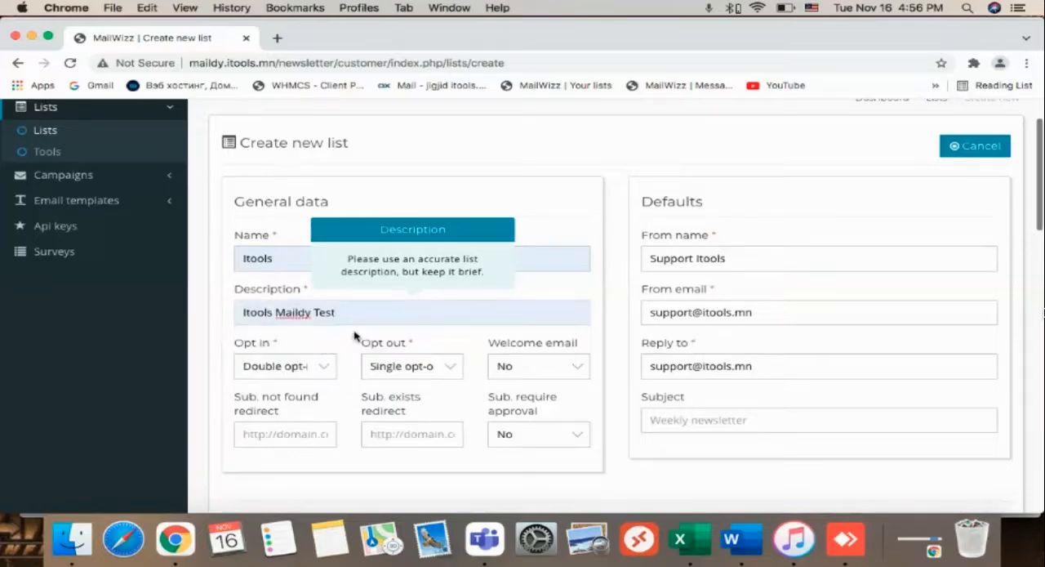
# Set the list to single opt-in, keeping single opt-out and No for the welcome email.
pyautogui.scroll(-1, 355, 336)
pyautogui.click(323, 324)
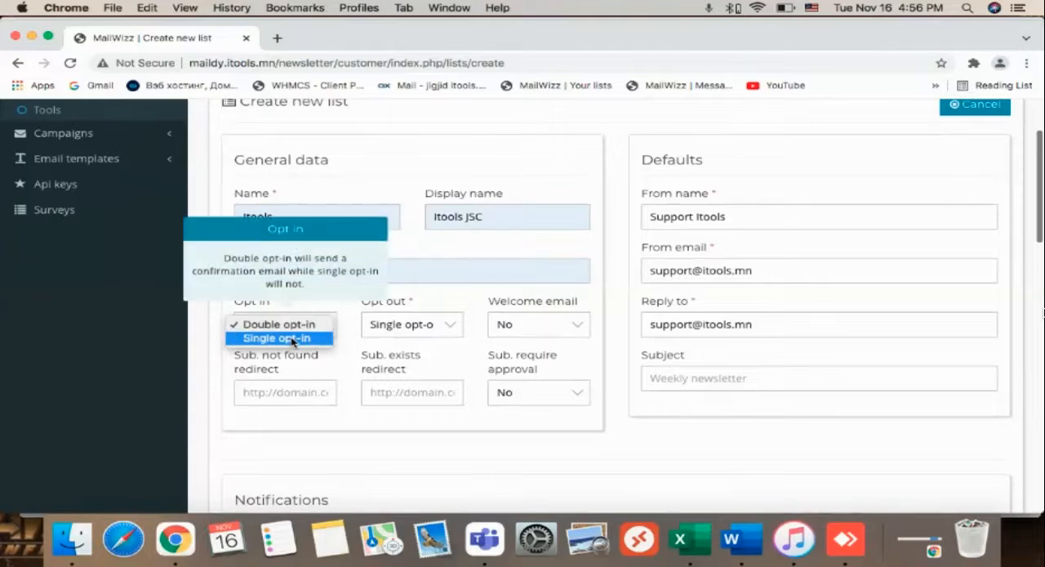
pyautogui.click(293, 338)
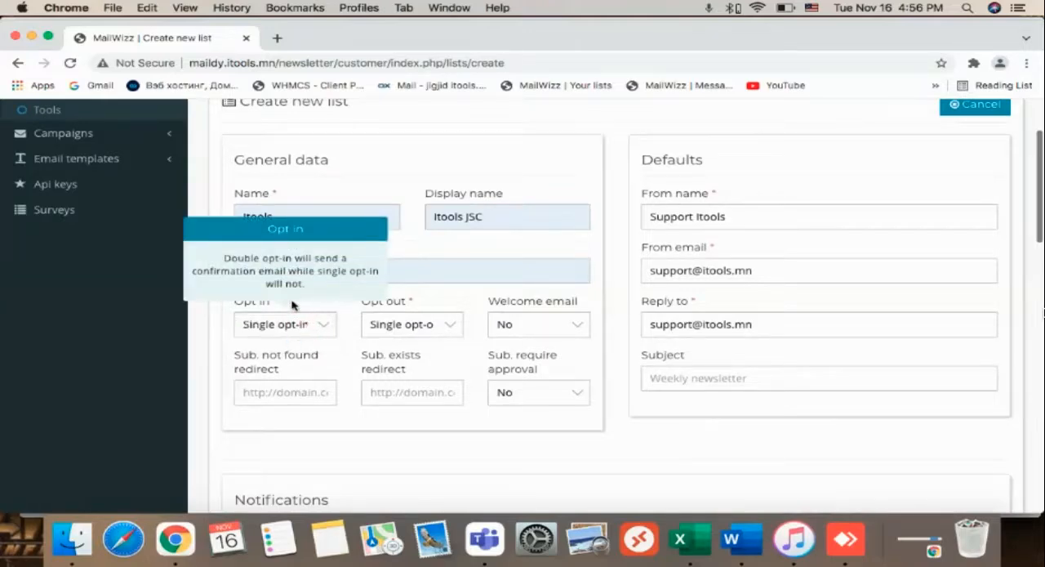
pyautogui.click(410, 326)
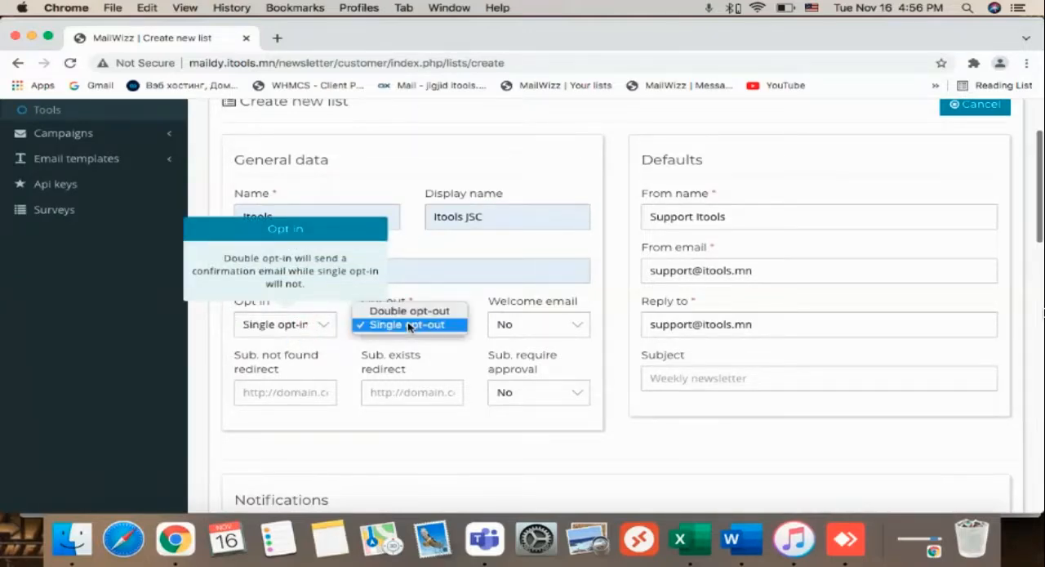
pyautogui.click(535, 324)
pyautogui.click(535, 323)
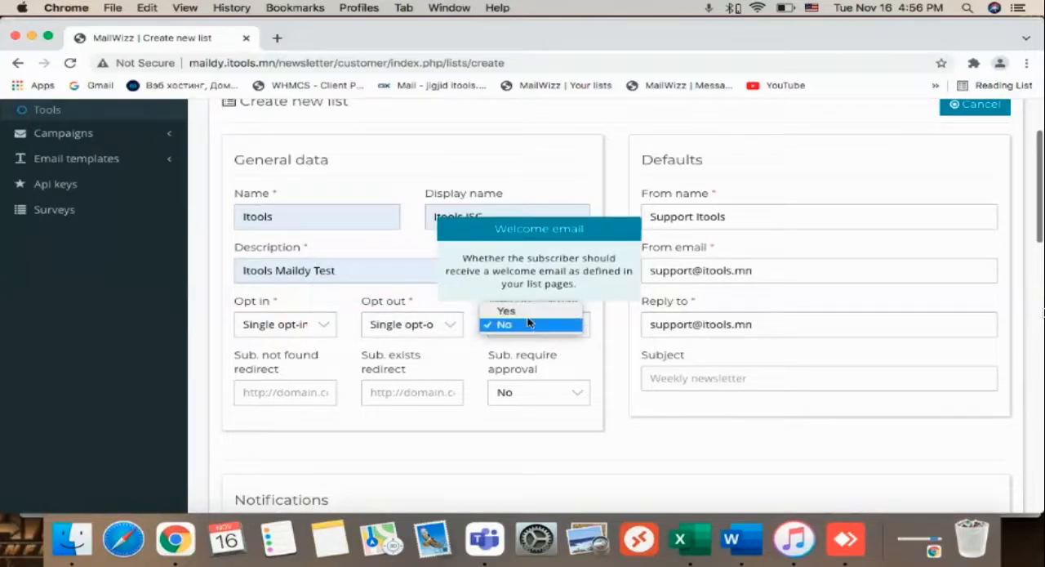
pyautogui.click(529, 324)
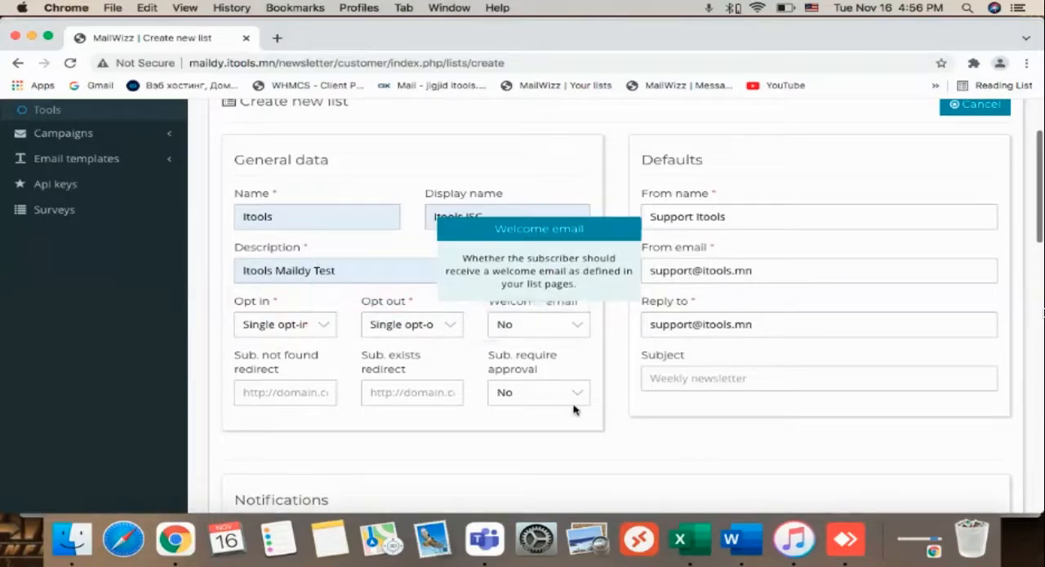
# Check the default sender name, sender email and reply-to address, and set the default subject to "Maildy test".
pyautogui.click(759, 211)
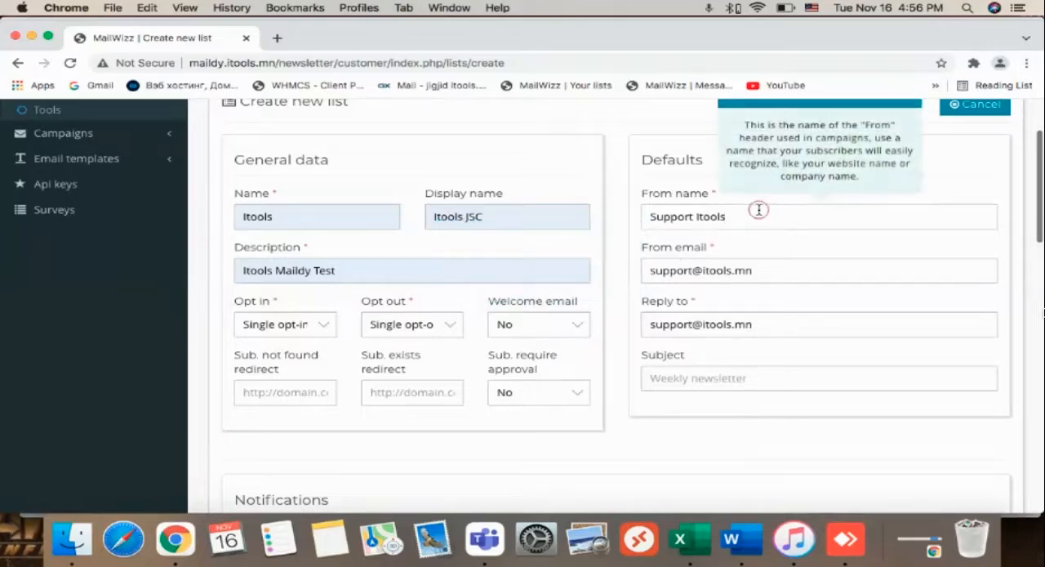
pyautogui.click(774, 271)
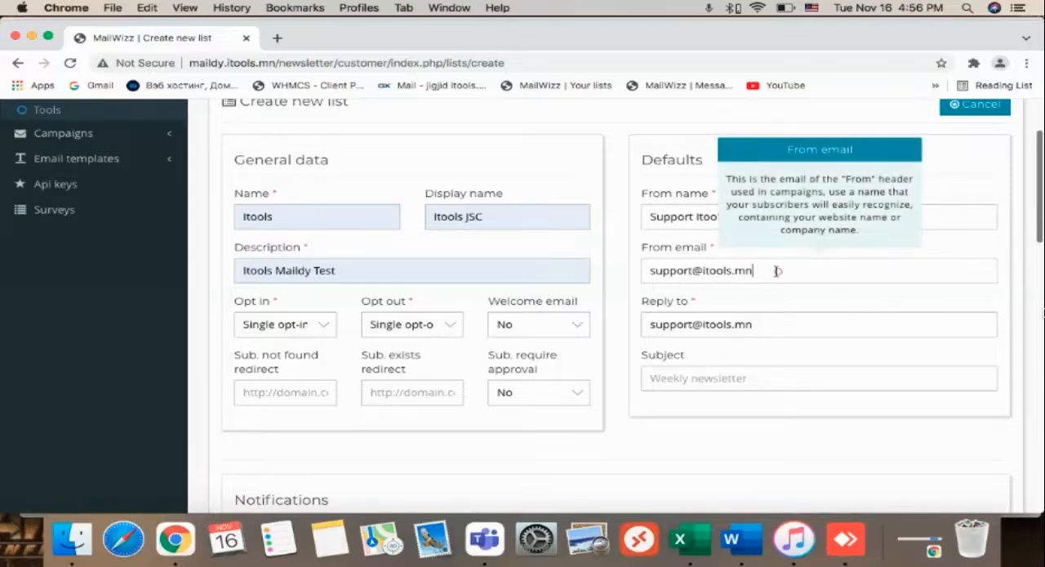
pyautogui.scroll(-1, 780, 324)
pyautogui.click(780, 324)
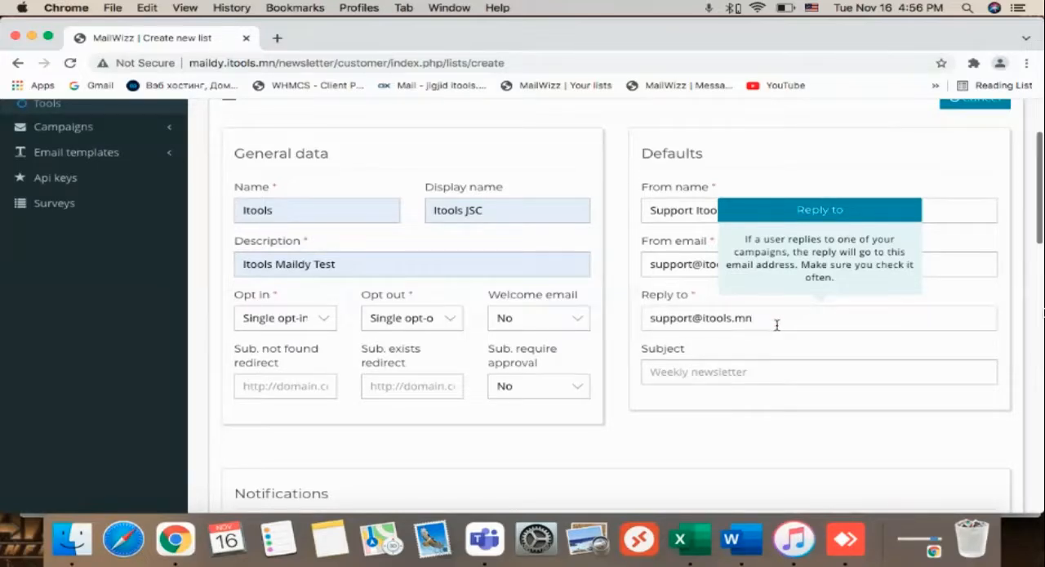
pyautogui.click(722, 372)
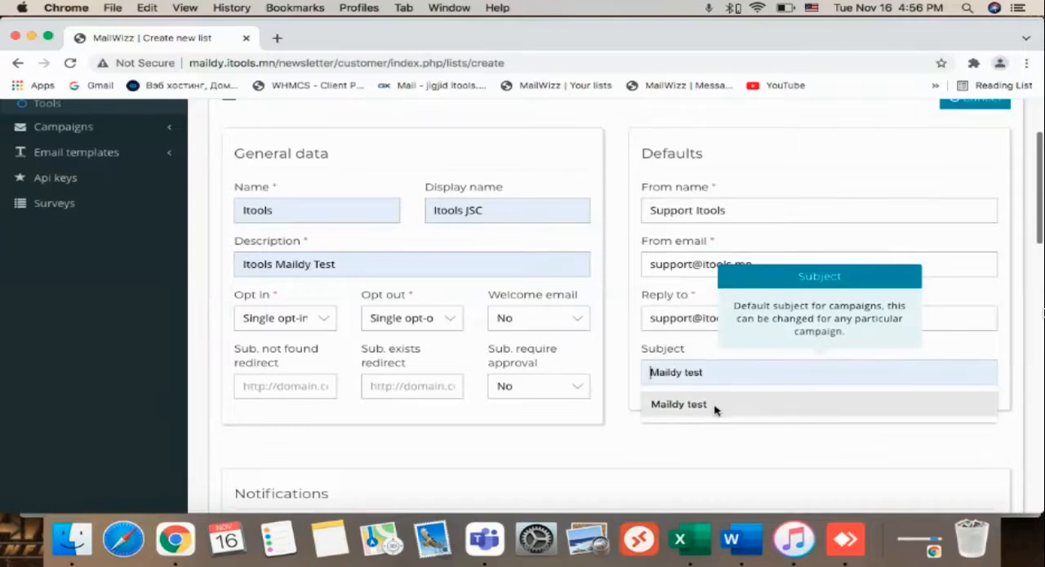
pyautogui.click(716, 405)
# Set both the subscribe and the unsubscribe notifications to Yes.
pyautogui.scroll(-5, 661, 415)
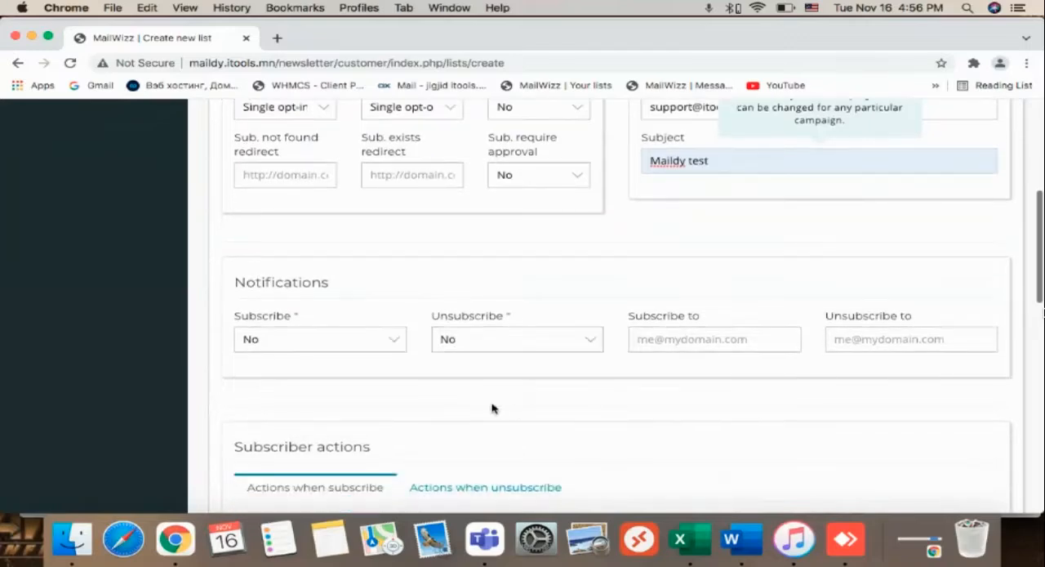
pyautogui.click(357, 340)
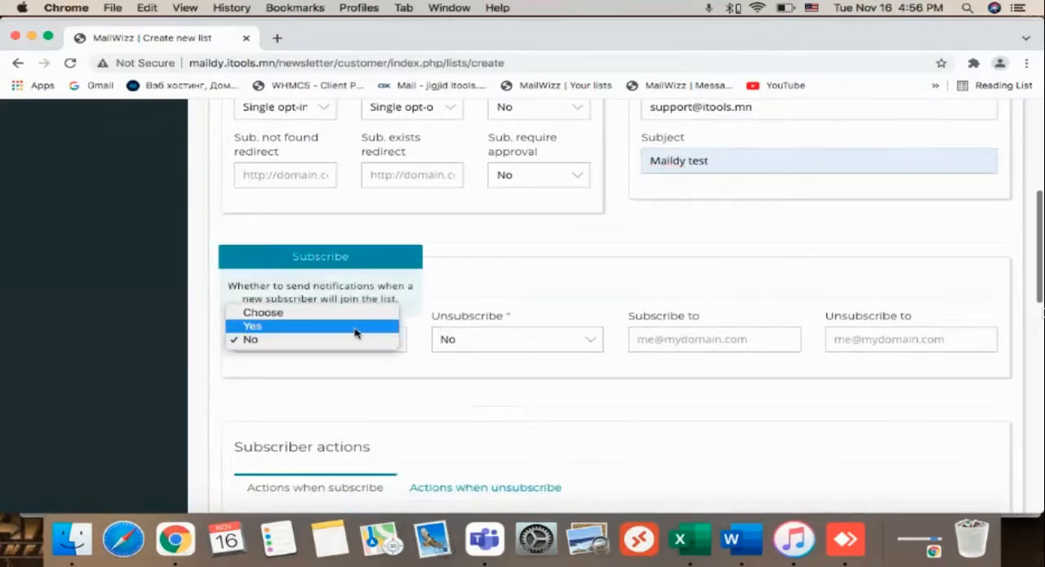
pyautogui.click(357, 327)
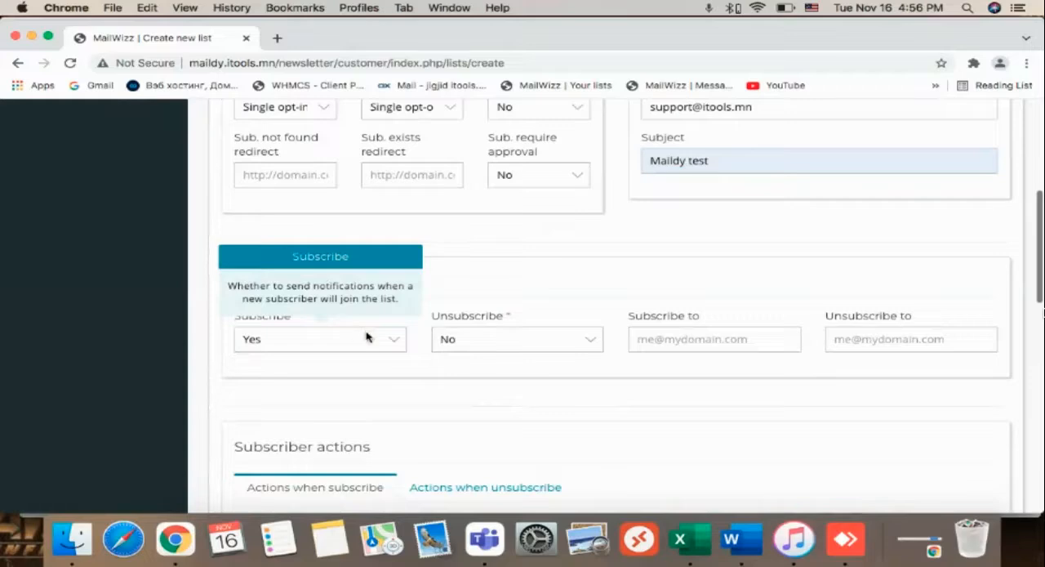
pyautogui.click(549, 341)
pyautogui.click(548, 325)
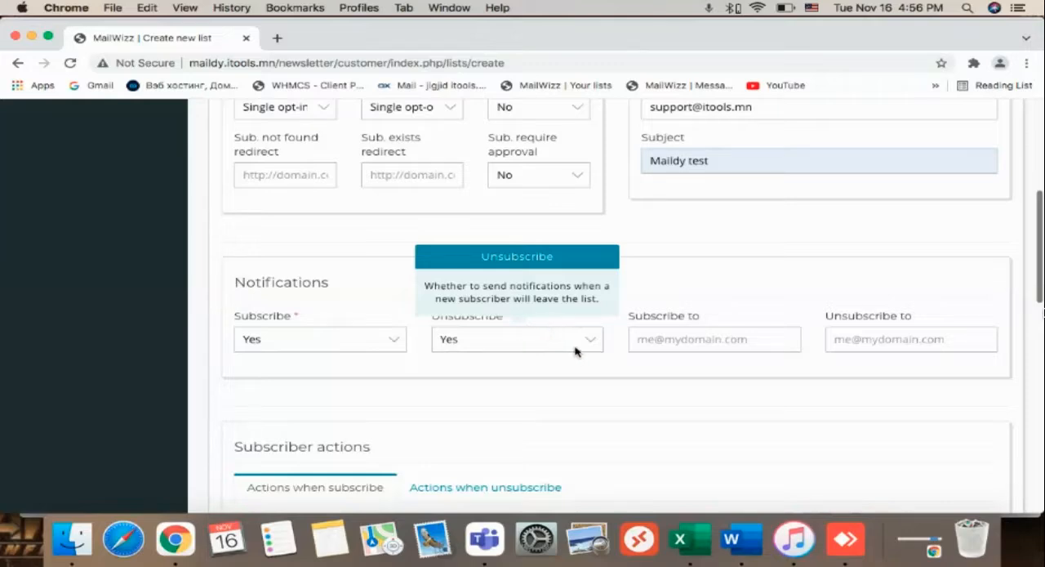
# Enter the company's support email address as the recipient of both subscribe and unsubscribe notifications.
pyautogui.click(676, 342)
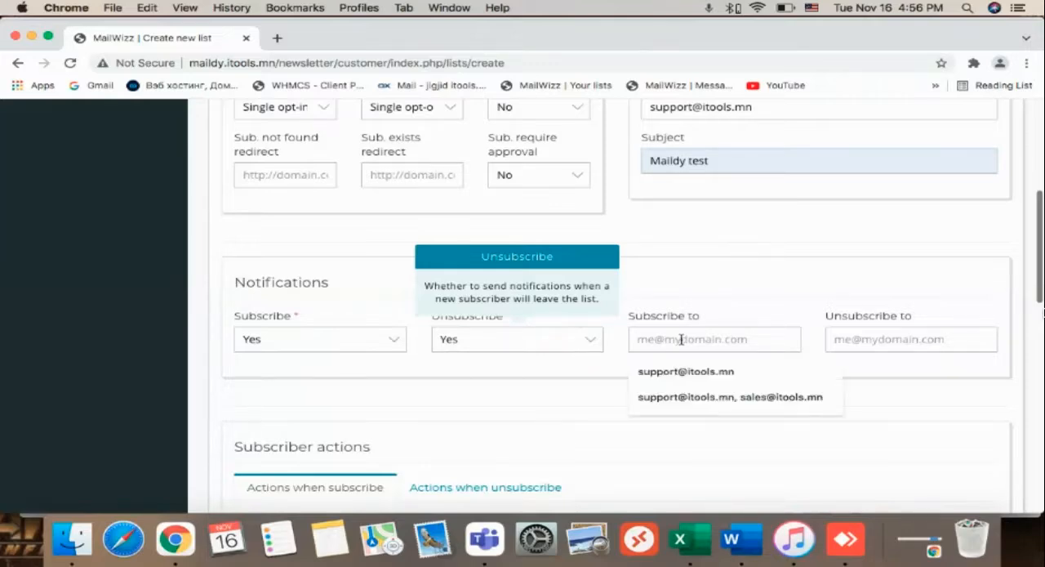
pyautogui.click(682, 338)
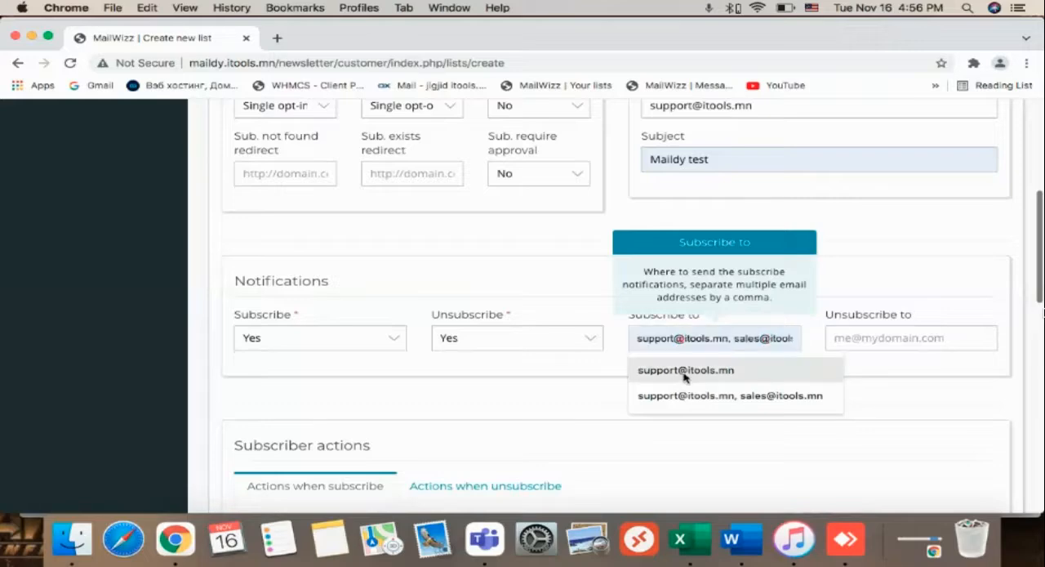
pyautogui.click(678, 369)
pyautogui.click(843, 347)
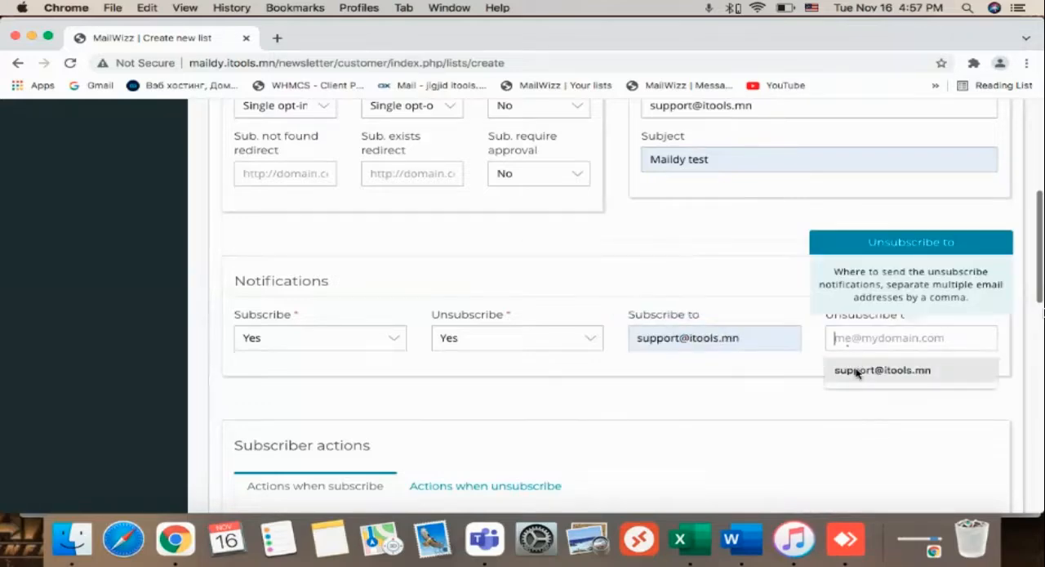
pyautogui.click(868, 369)
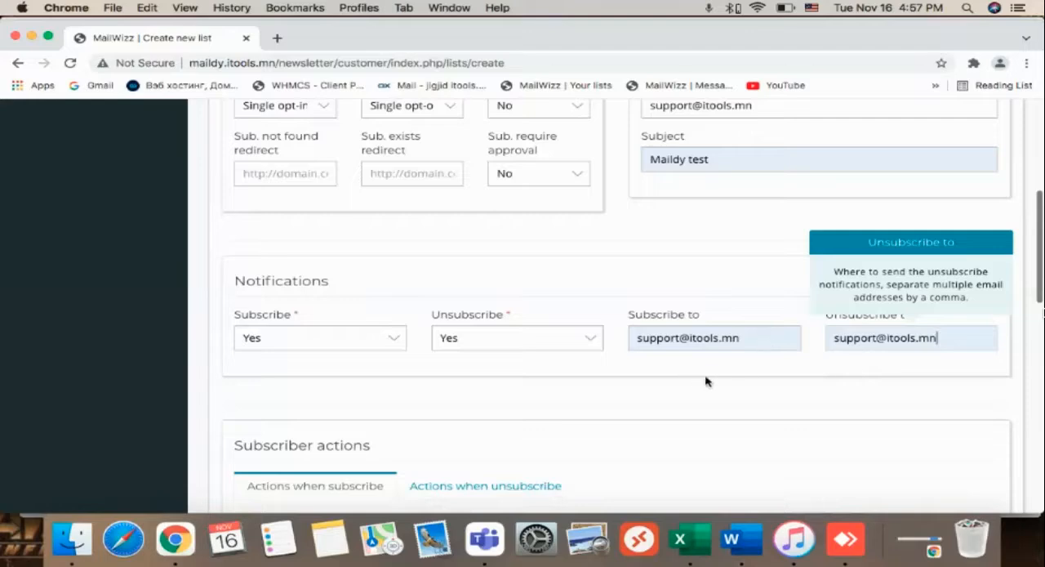
# Review the subscriber actions for subscribing and for unsubscribing from the list.
pyautogui.scroll(-4, 794, 349)
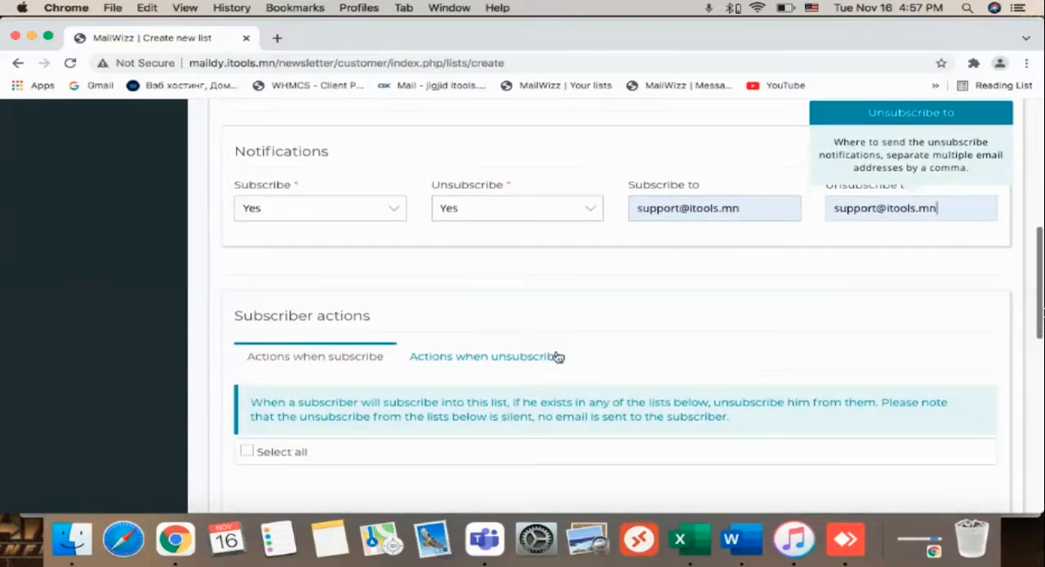
pyautogui.scroll(-2, 430, 371)
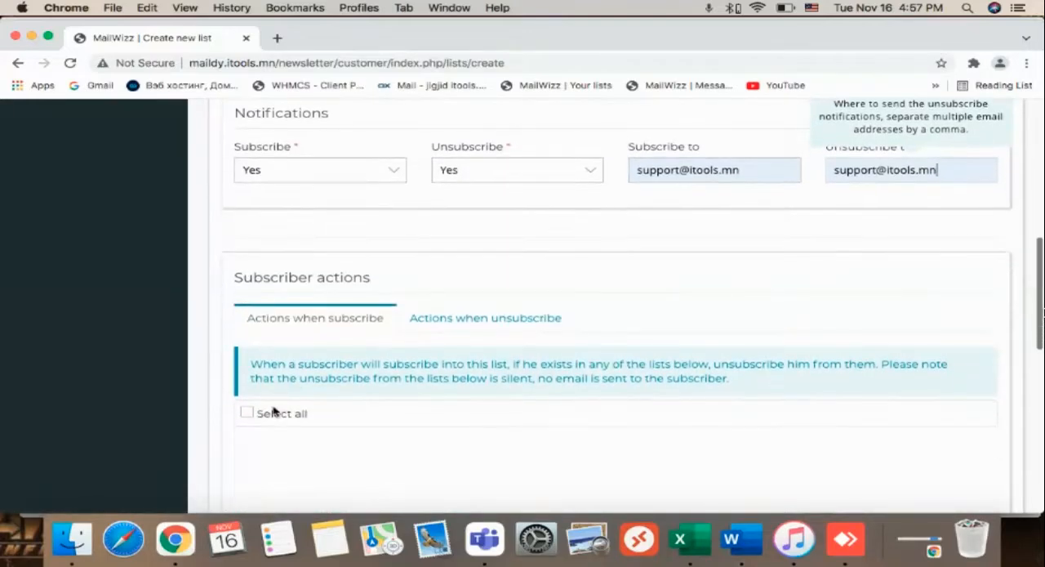
pyautogui.click(509, 317)
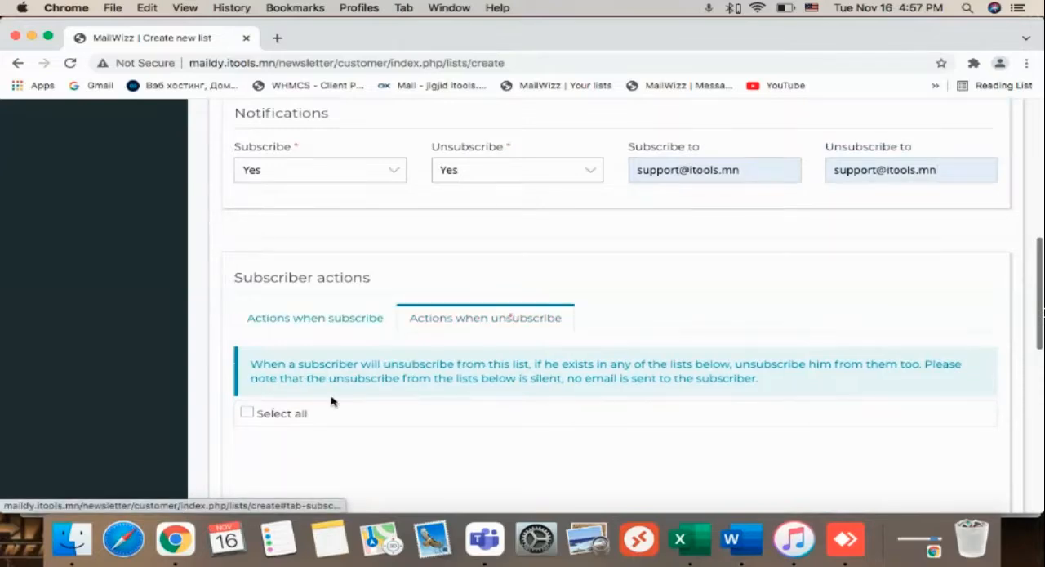
pyautogui.scroll(-1, 330, 401)
pyautogui.scroll(-4, 387, 415)
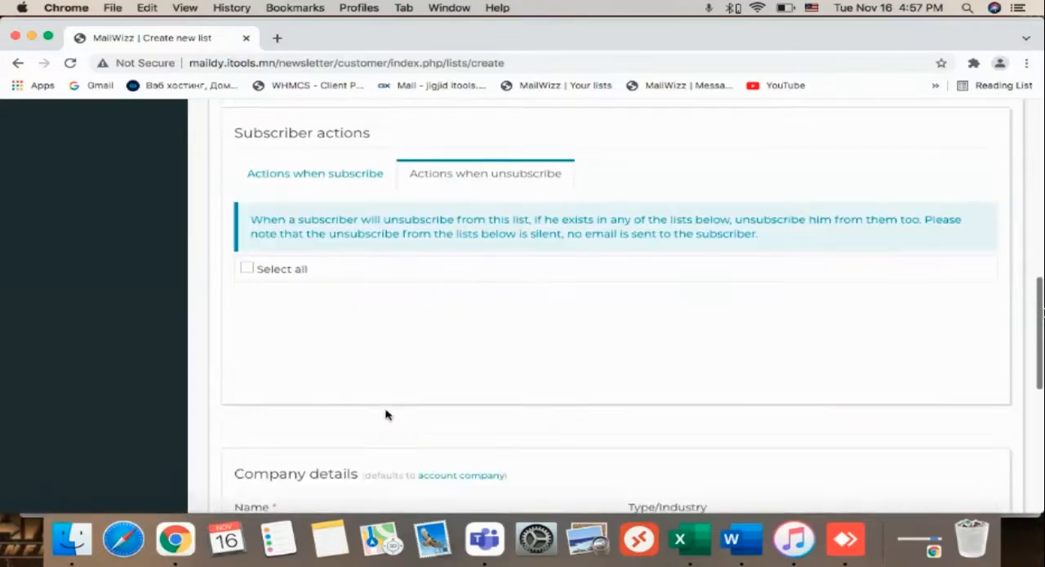
# Choose Software and Web App as the industry in the company details and check the remaining company fields.
pyautogui.scroll(-8, 387, 415)
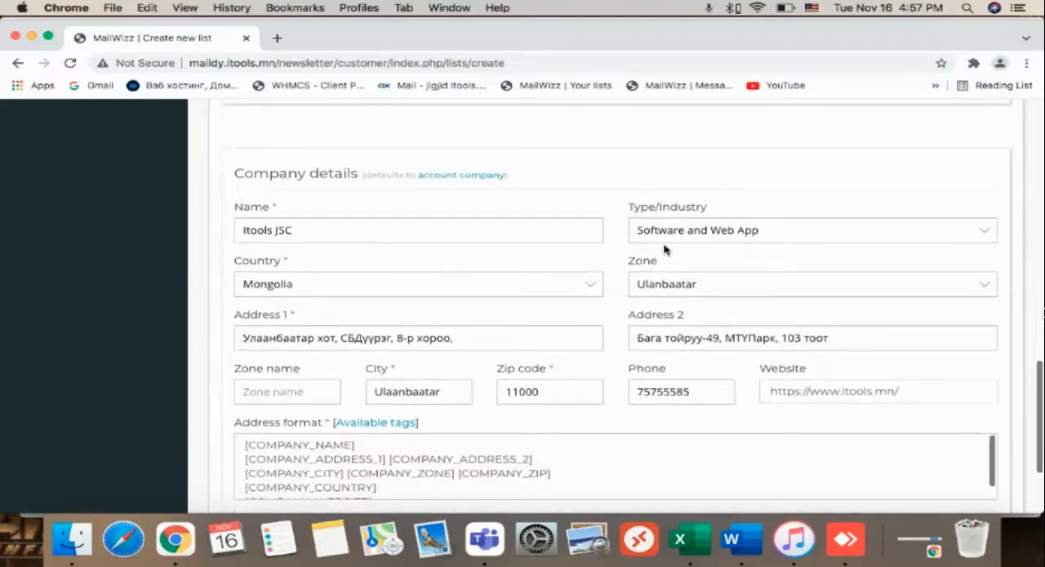
pyautogui.click(808, 238)
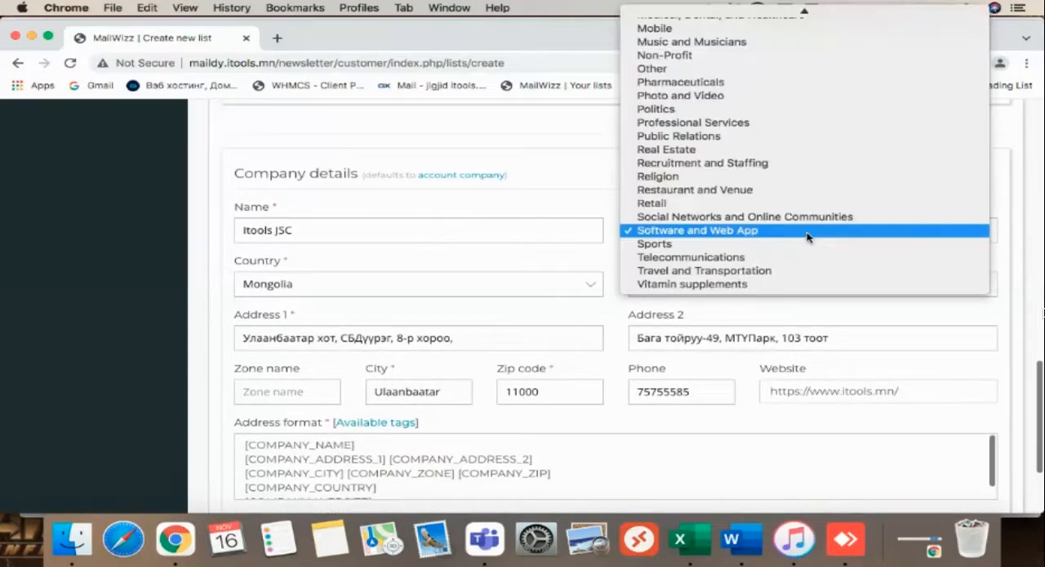
pyautogui.scroll(10, 811, 166)
pyautogui.scroll(-4, 800, 164)
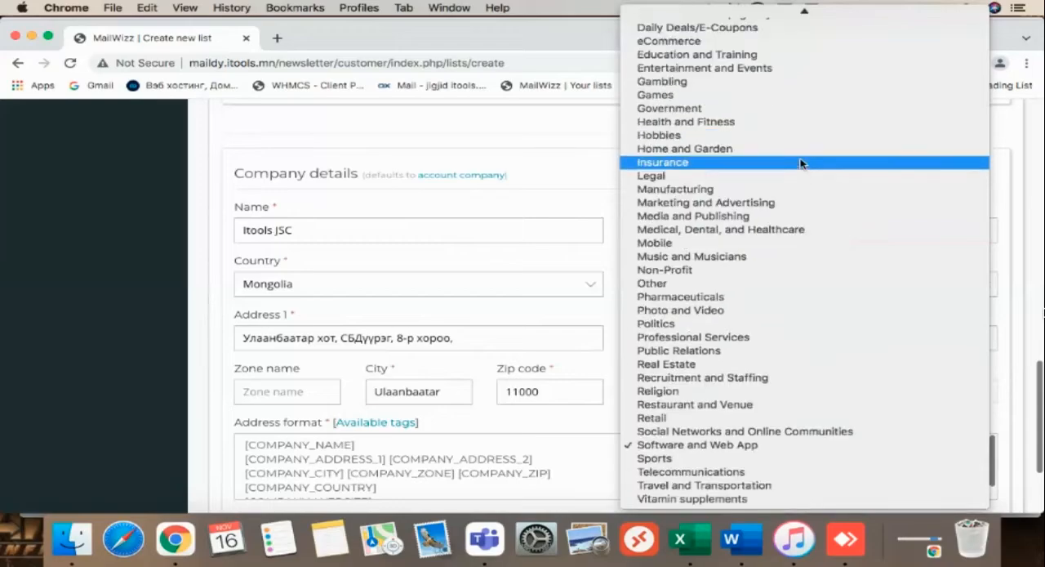
pyautogui.click(668, 445)
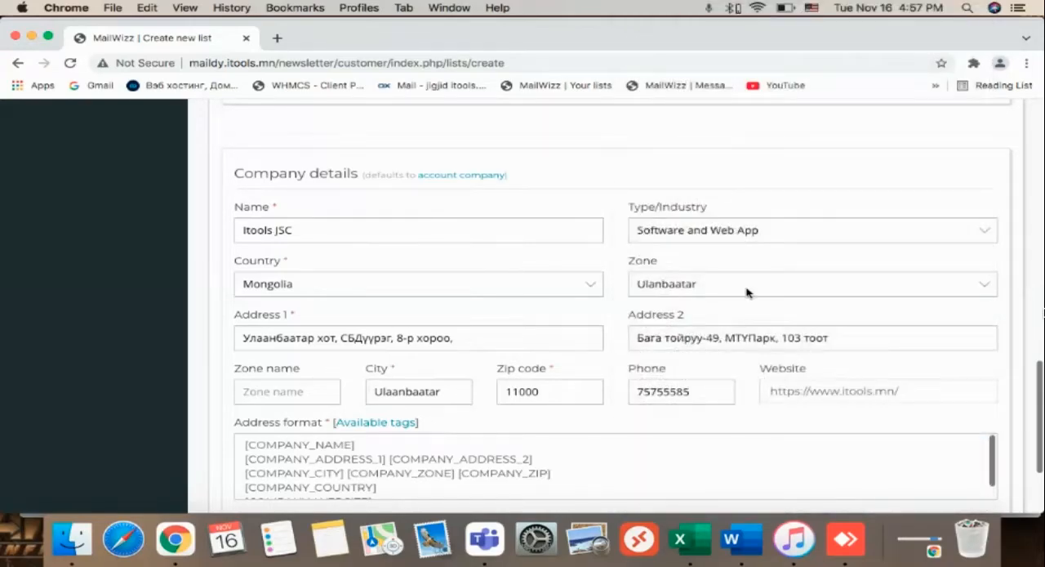
pyautogui.scroll(-3, 746, 292)
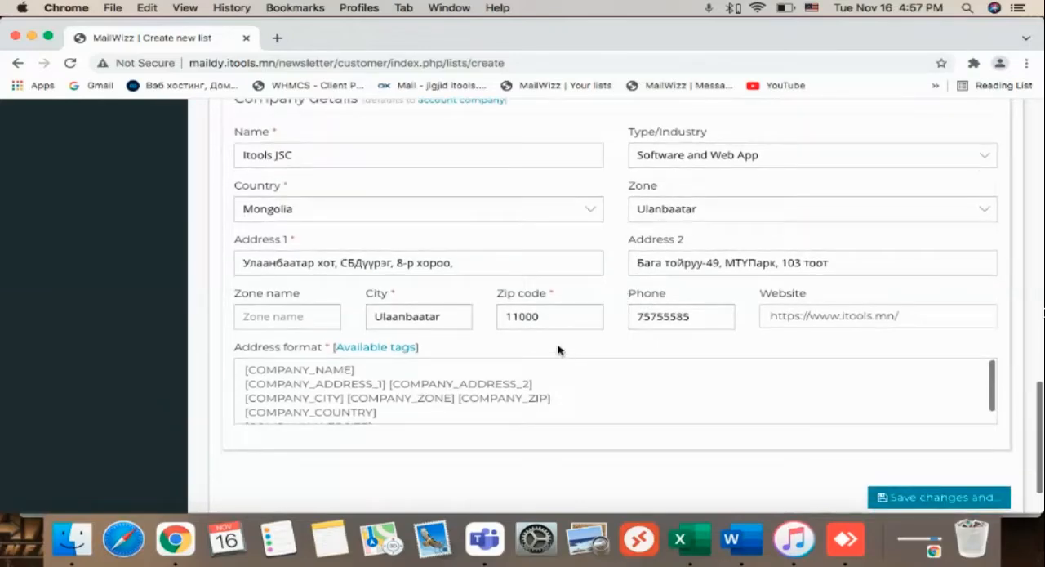
# Save the new Itools list with all its settings and company details.
pyautogui.scroll(-3, 710, 342)
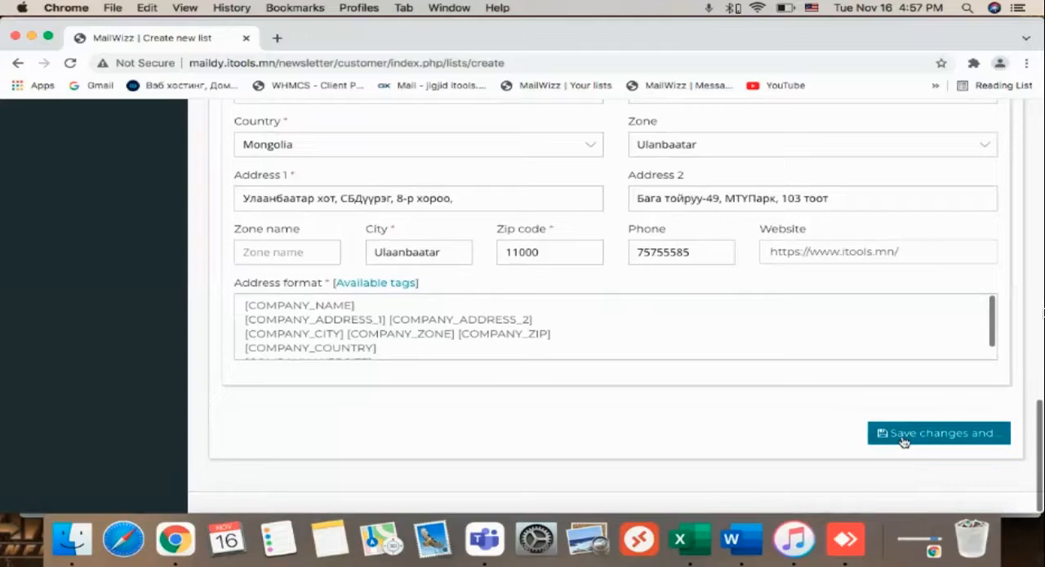
pyautogui.click(904, 441)
pyautogui.click(902, 404)
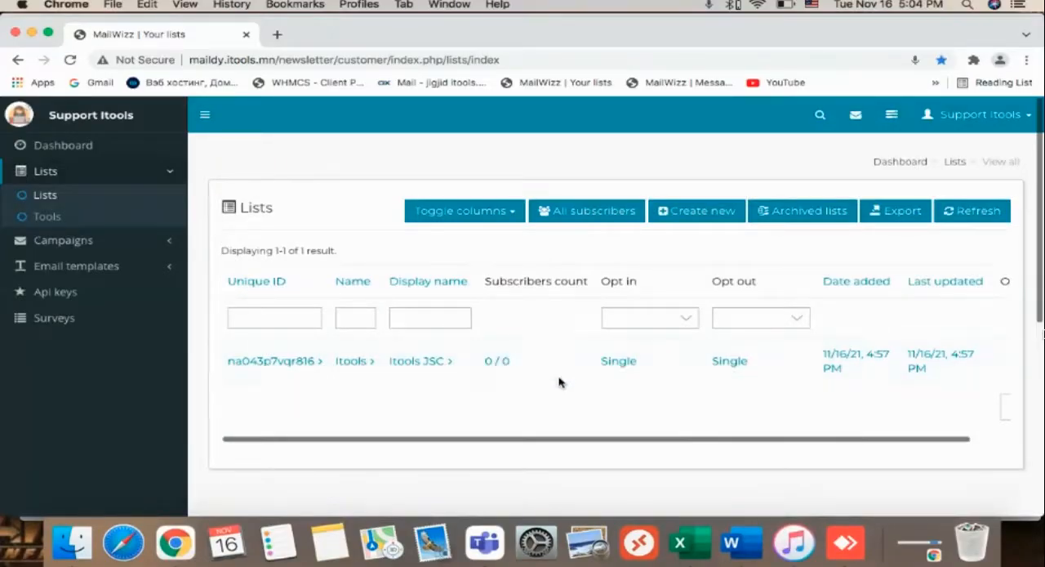
# Open the overview of the Itools list and, from its list tools, start importing subscribers from a CSV file.
pyautogui.hscroll(5, 564, 369)
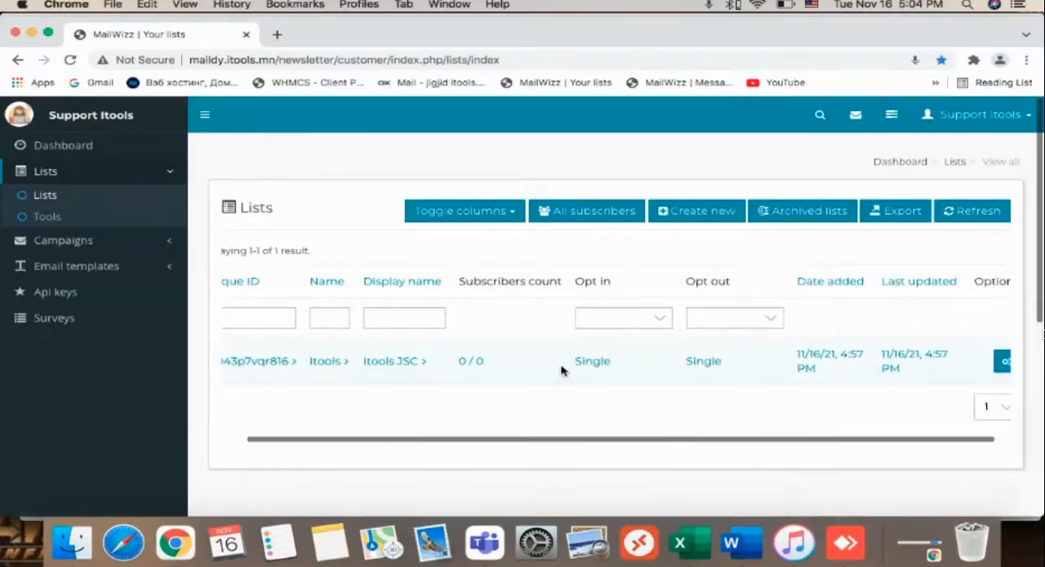
pyautogui.click(991, 361)
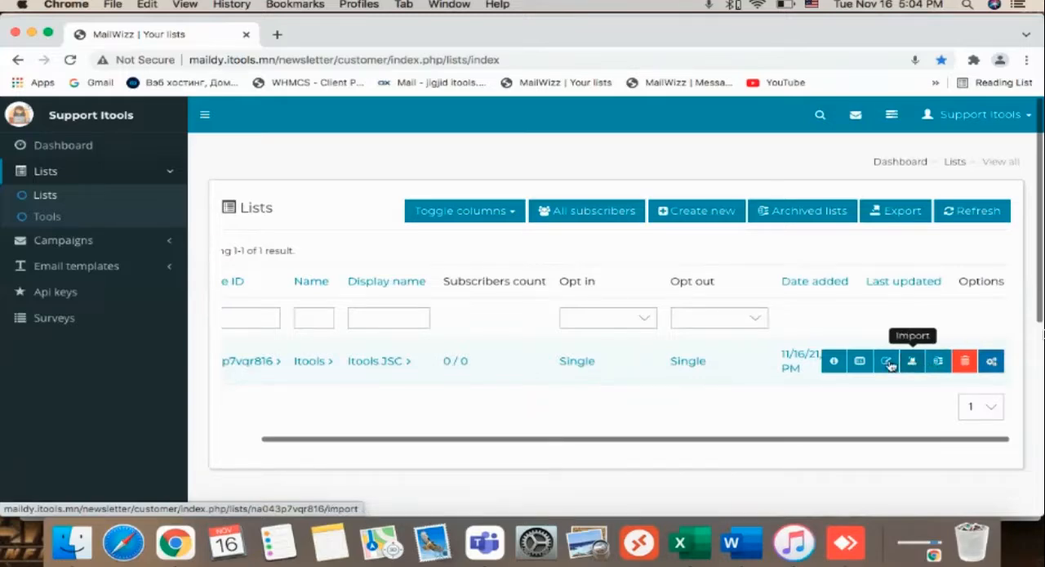
pyautogui.click(835, 361)
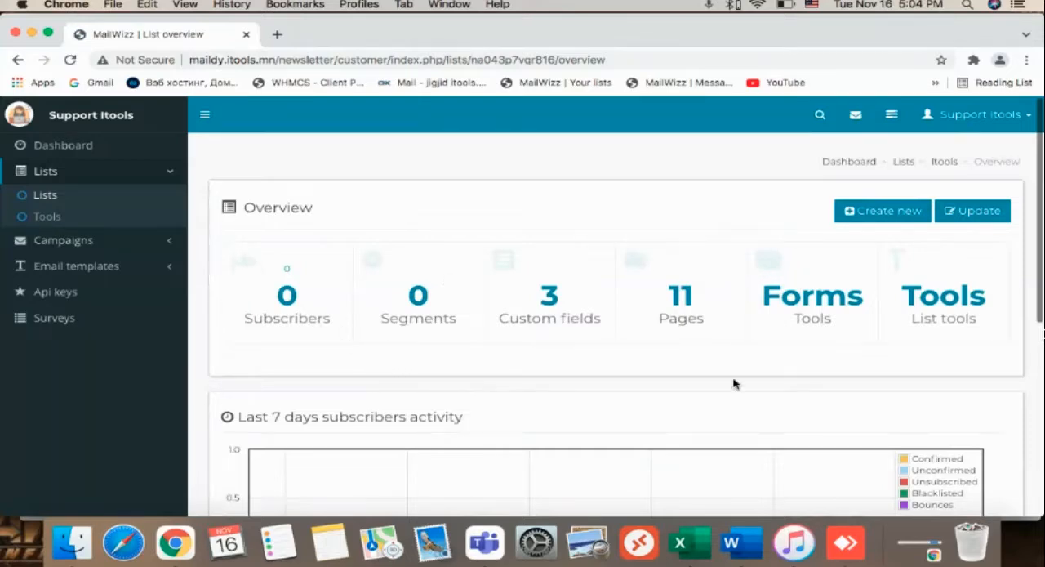
pyautogui.click(939, 304)
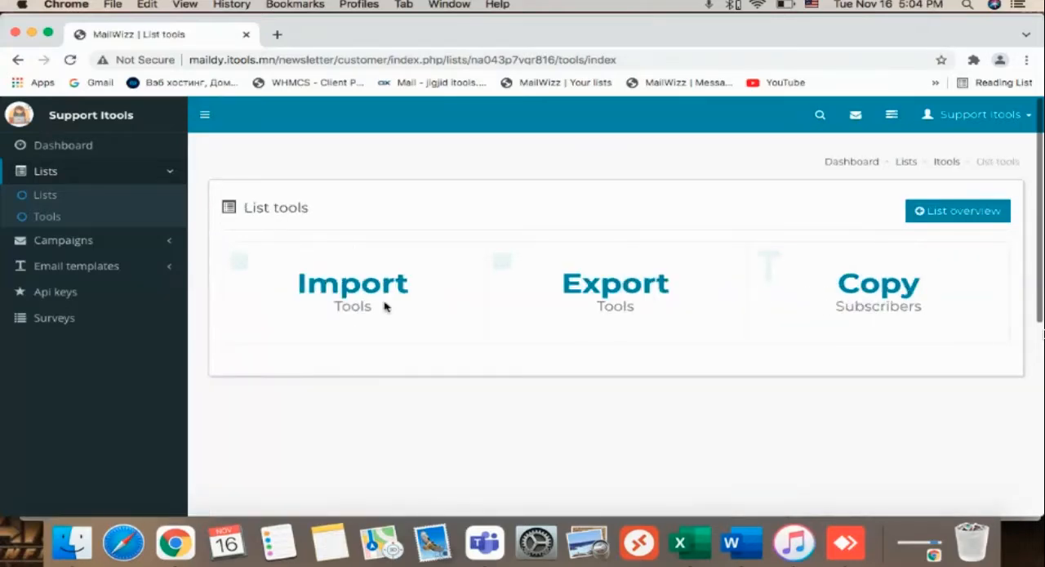
pyautogui.click(356, 300)
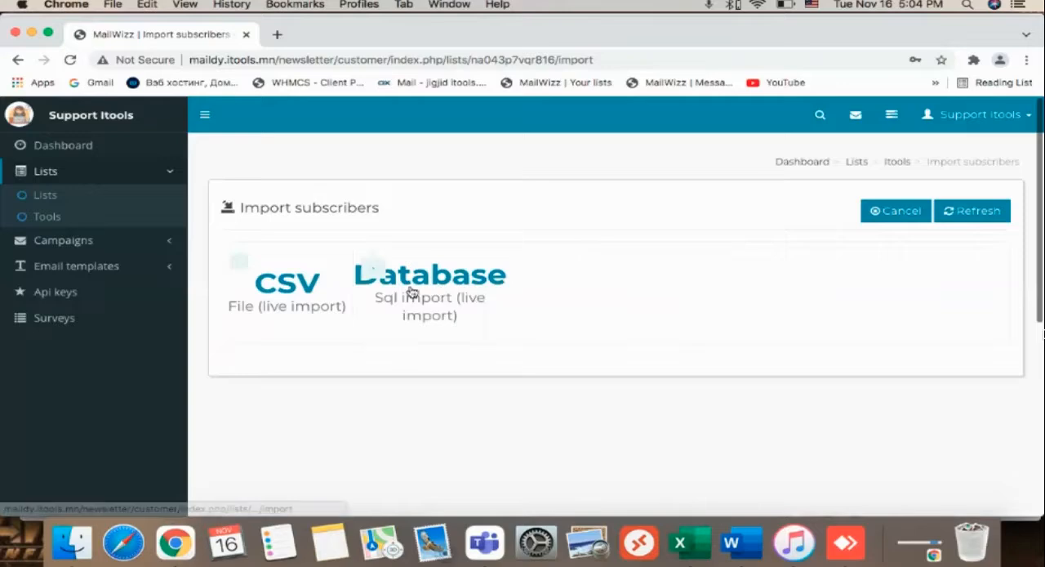
pyautogui.click(285, 280)
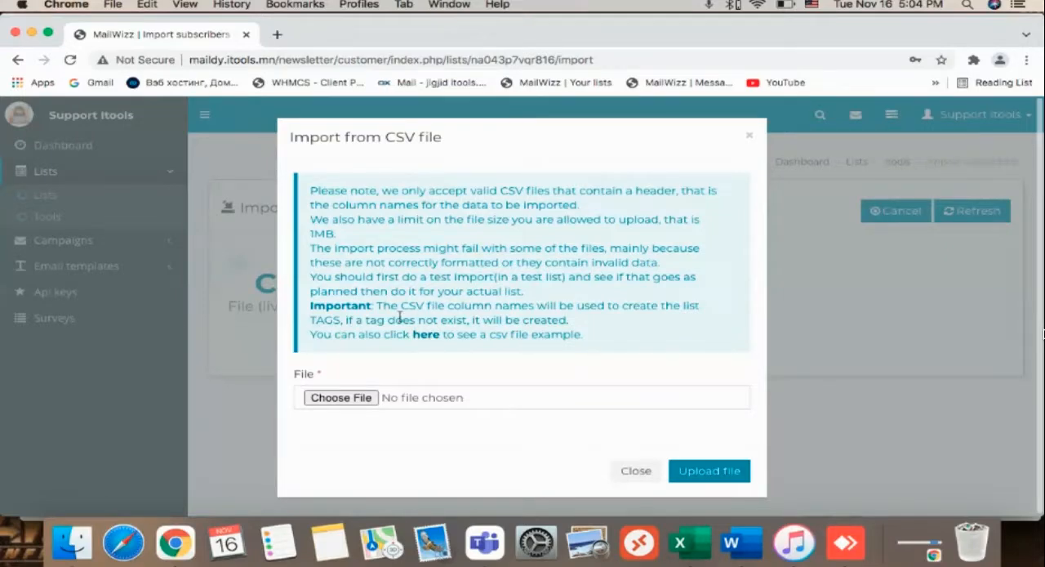
pyautogui.moveTo(403, 306); pyautogui.dragTo(429, 310)
# Switch to the Excel workbook with the contacts and review its First Name, Last Name and Email Address columns.
pyautogui.click(698, 539)
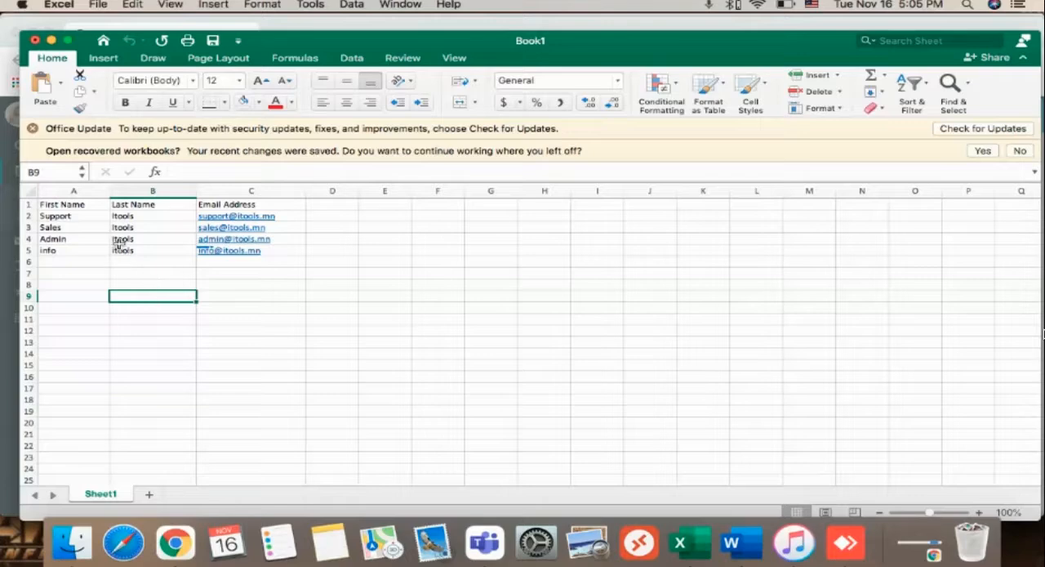
pyautogui.scroll(-1, 76, 195)
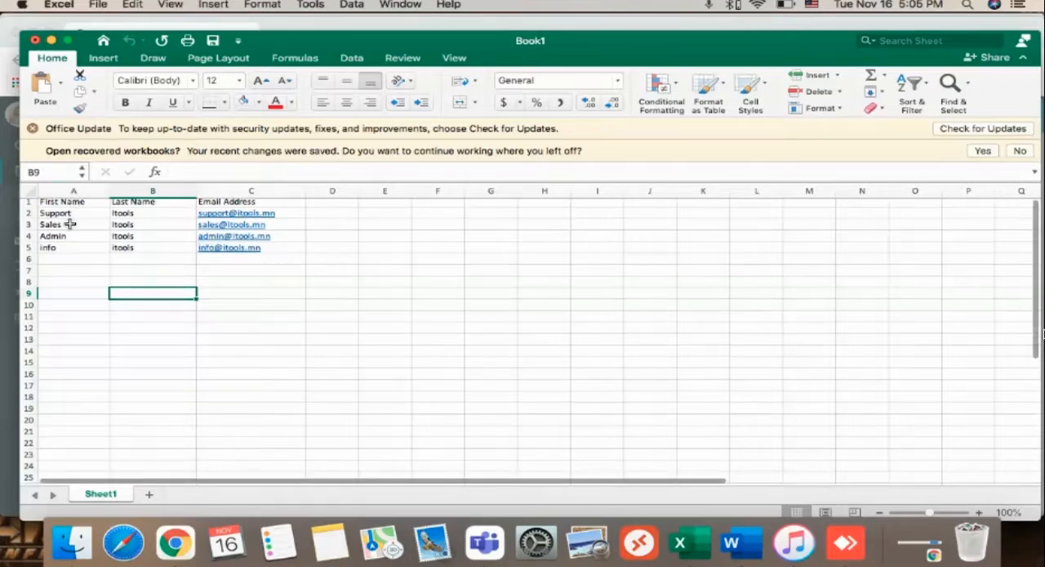
pyautogui.scroll(1, 67, 222)
pyautogui.moveTo(75, 194); pyautogui.dragTo(75, 194)
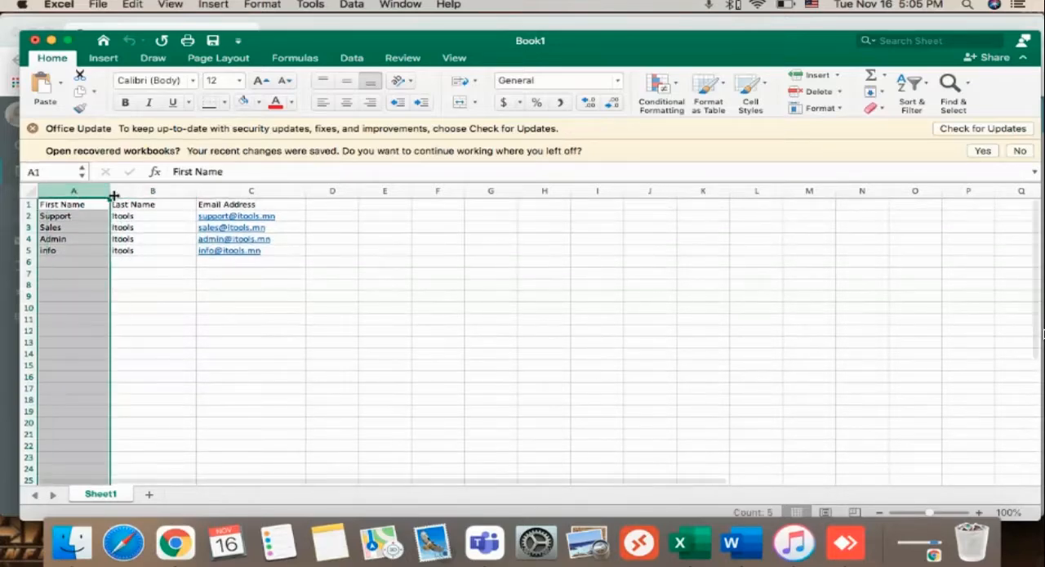
pyautogui.click(164, 187)
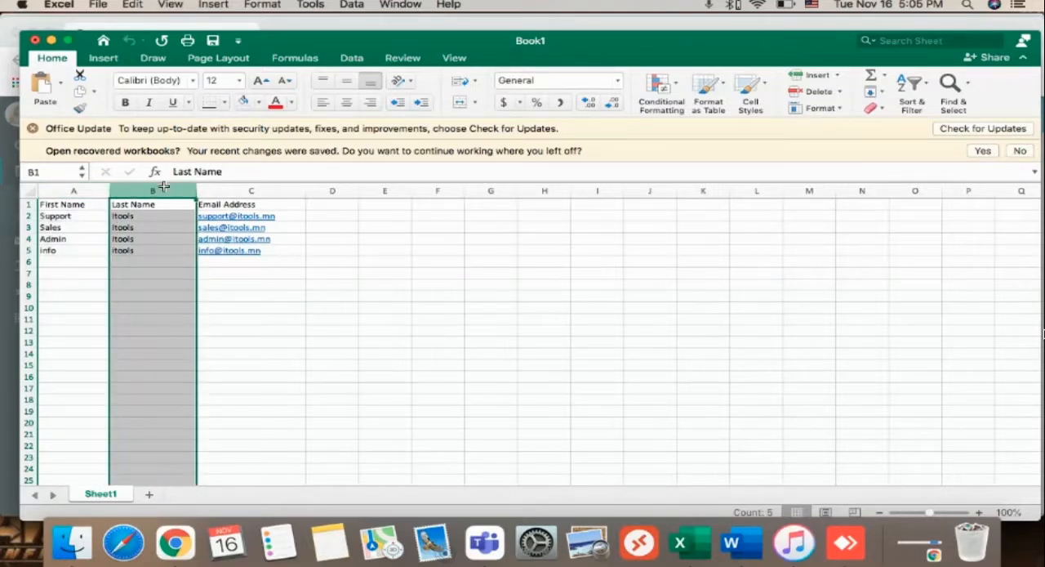
pyautogui.click(239, 188)
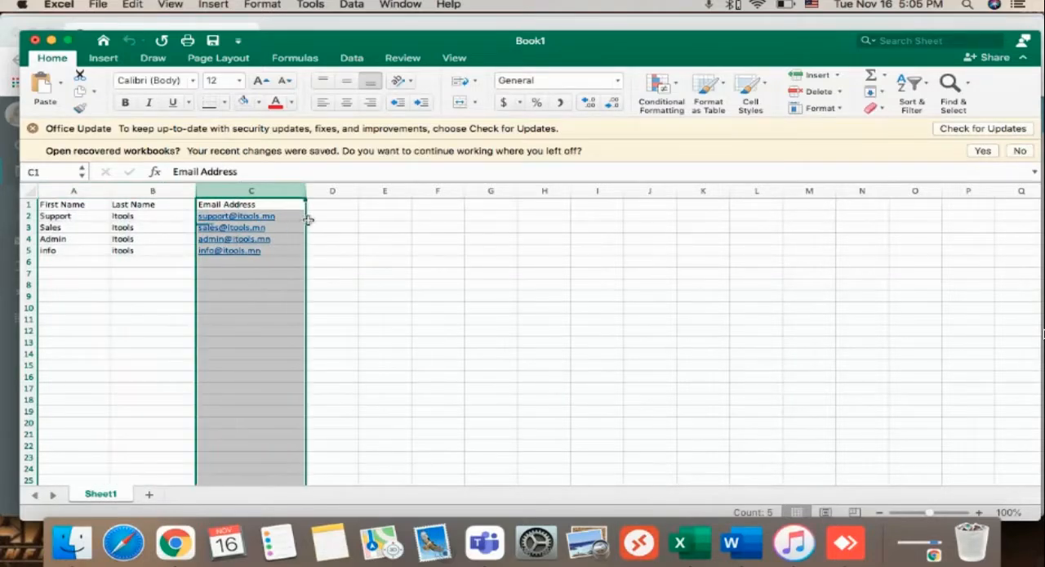
pyautogui.click(359, 275)
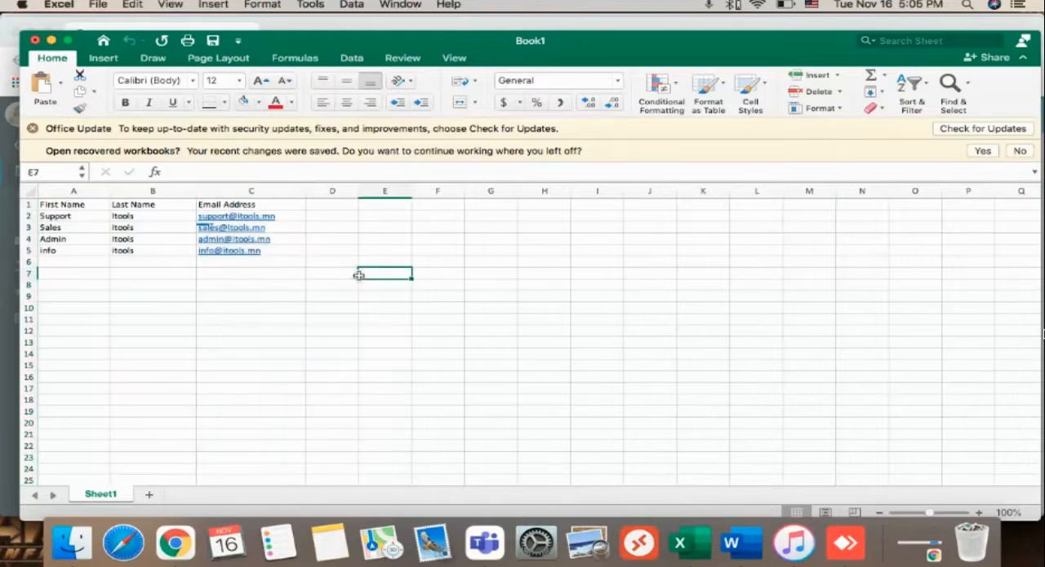
# Save the workbook to the Desktop as "itools list" in CSV UTF-8 (Comma delimited) format.
pyautogui.press('super+s')
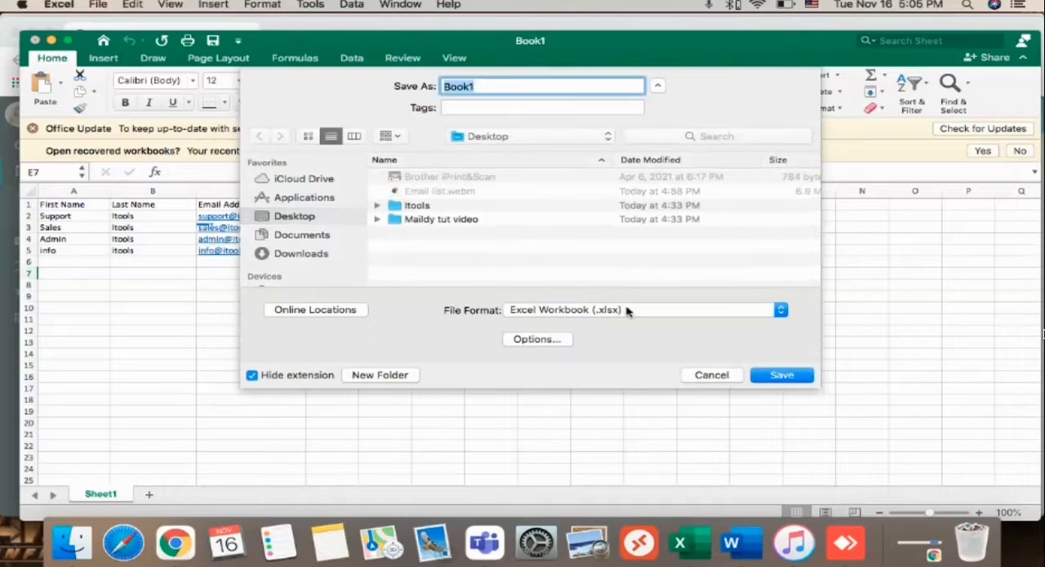
pyautogui.click(579, 309)
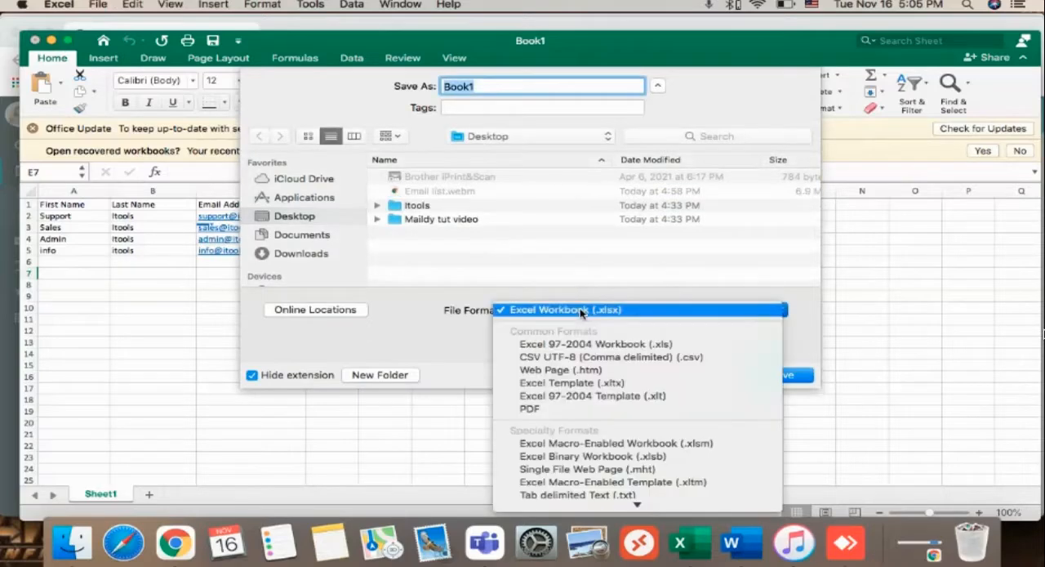
pyautogui.click(564, 360)
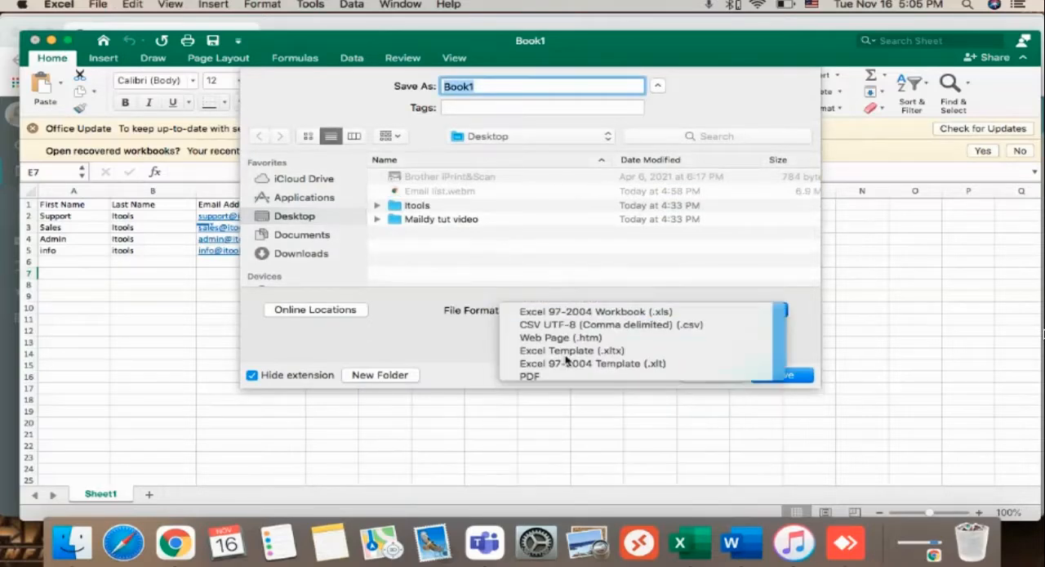
pyautogui.write('itools list')
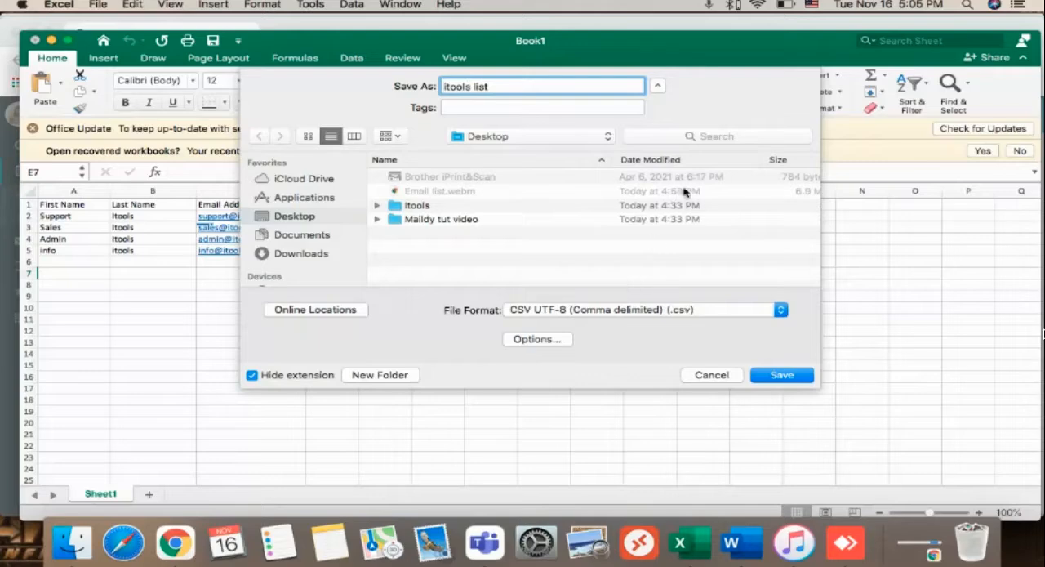
pyautogui.click(784, 375)
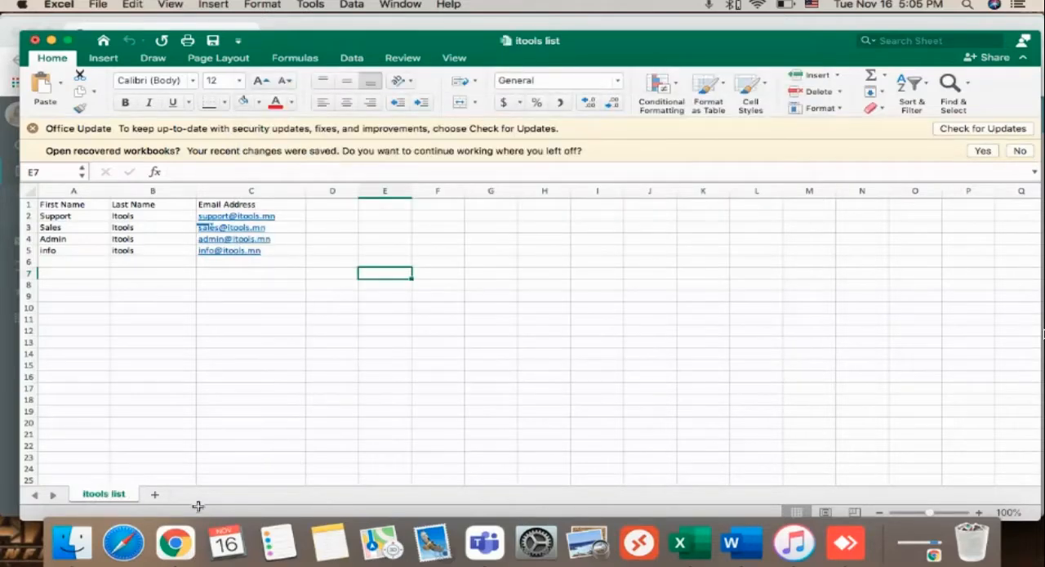
# Switch back to MailWizz in Chrome, upload itools list.csv for the subscriber import and check the import progress.
pyautogui.click(175, 542)
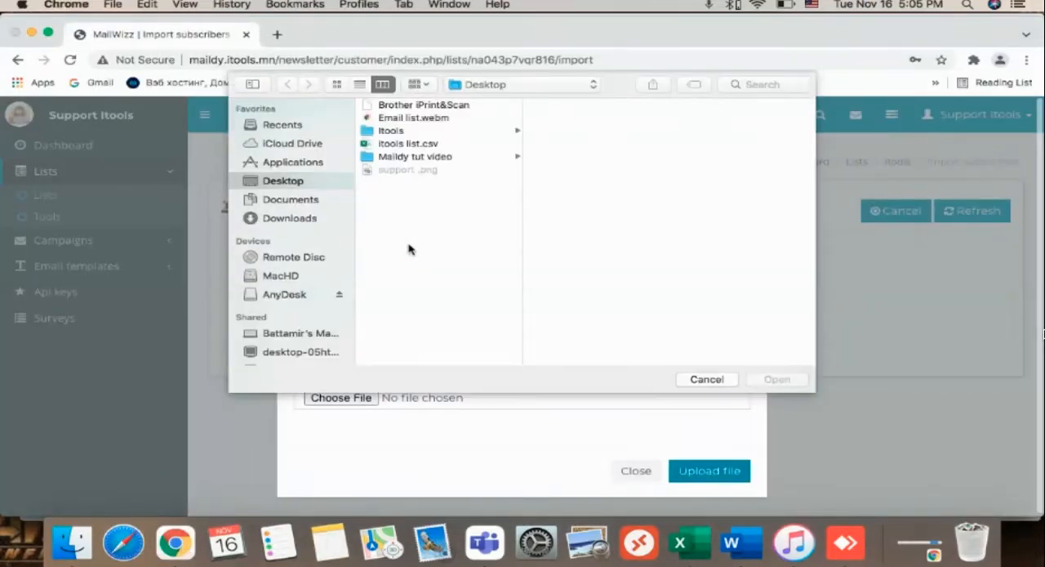
pyautogui.click(421, 145)
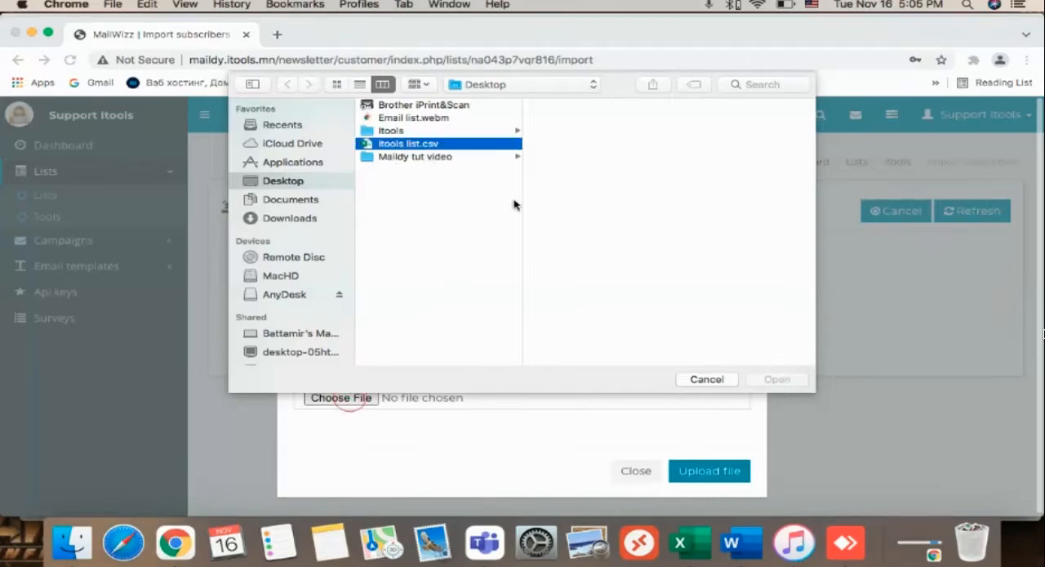
pyautogui.click(764, 379)
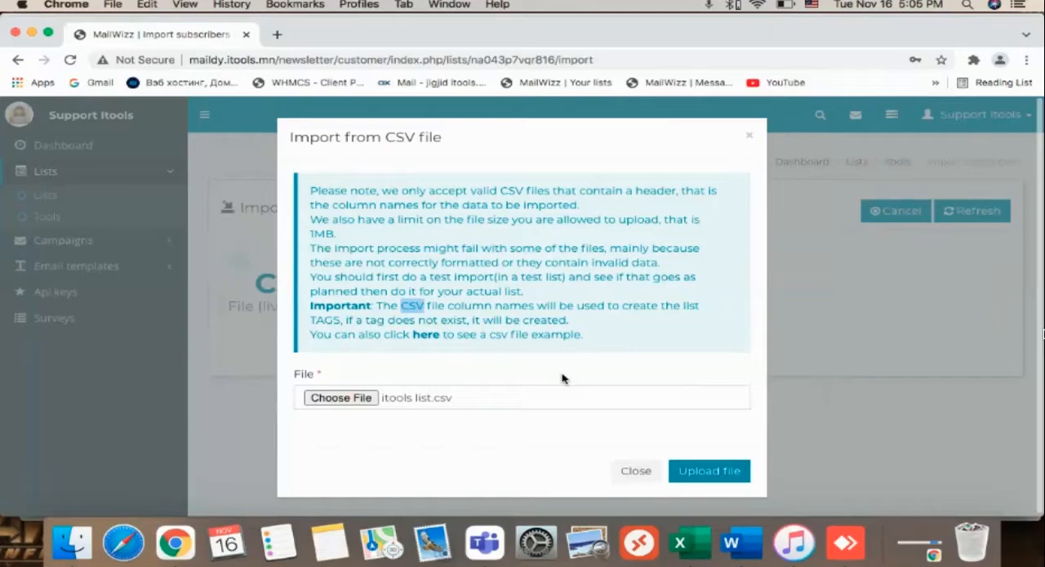
pyautogui.click(712, 471)
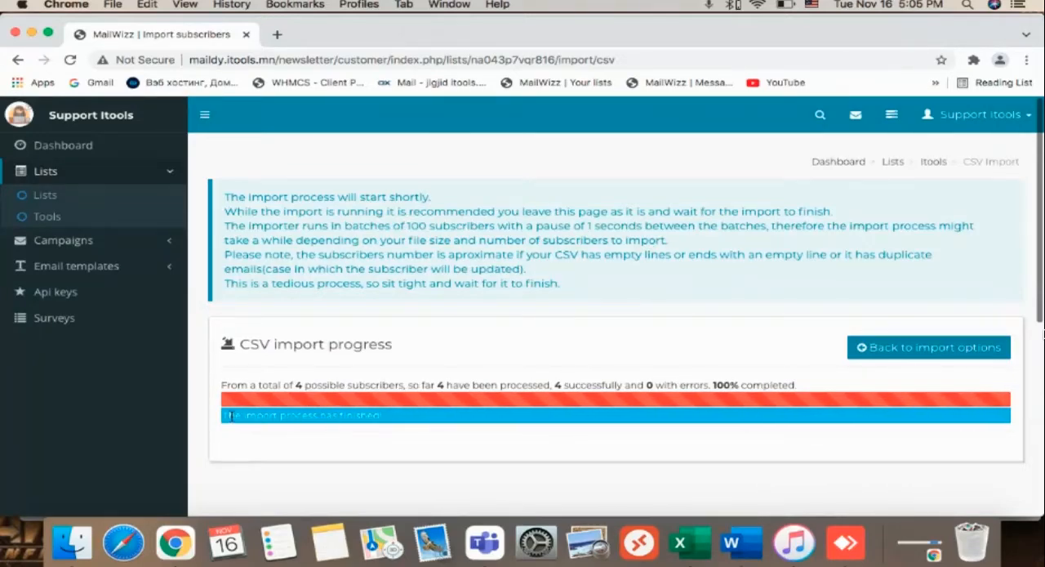
pyautogui.moveTo(230, 416); pyautogui.dragTo(386, 423)
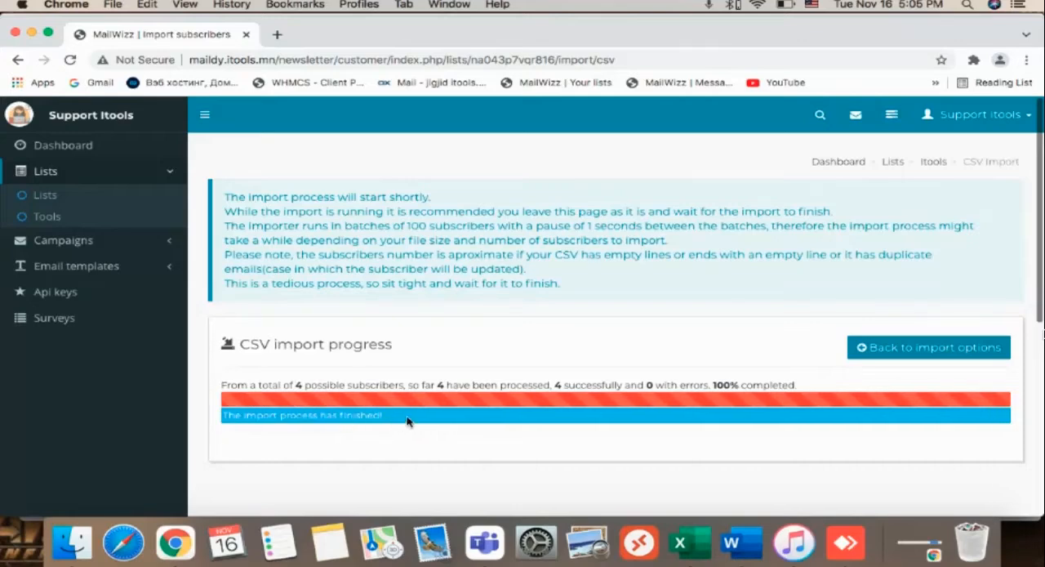
# Leave the import page, return to the lists and open the overview of the Itools list.
pyautogui.click(899, 350)
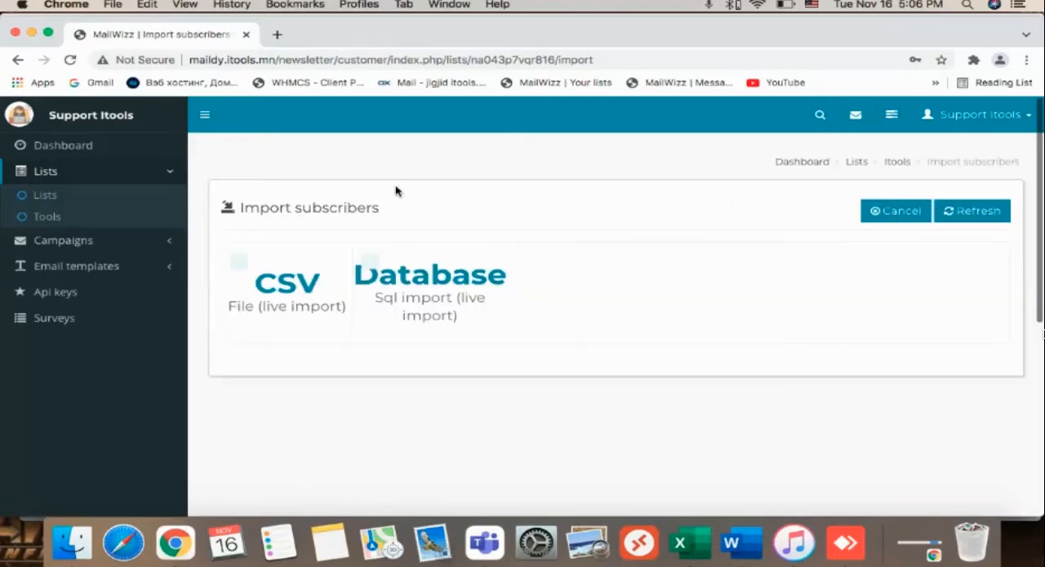
pyautogui.click(103, 194)
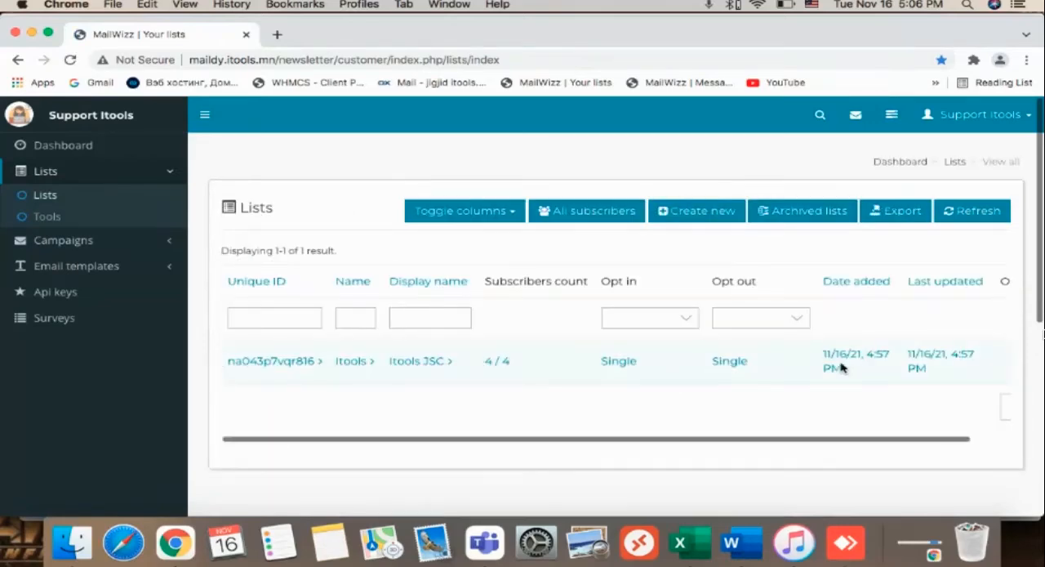
pyautogui.hscroll(2, 838, 367)
pyautogui.moveTo(992, 363)
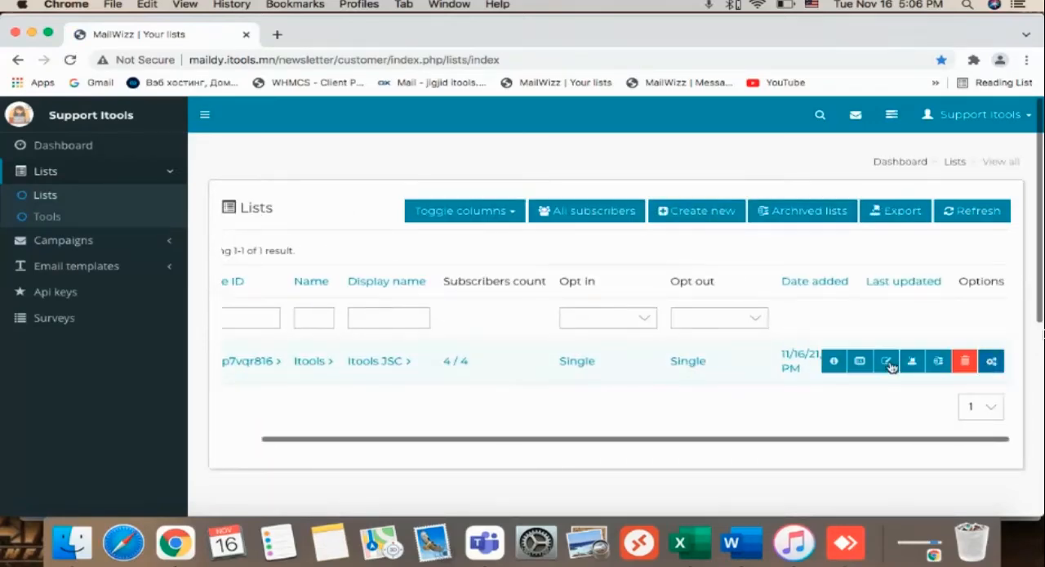
pyautogui.click(834, 362)
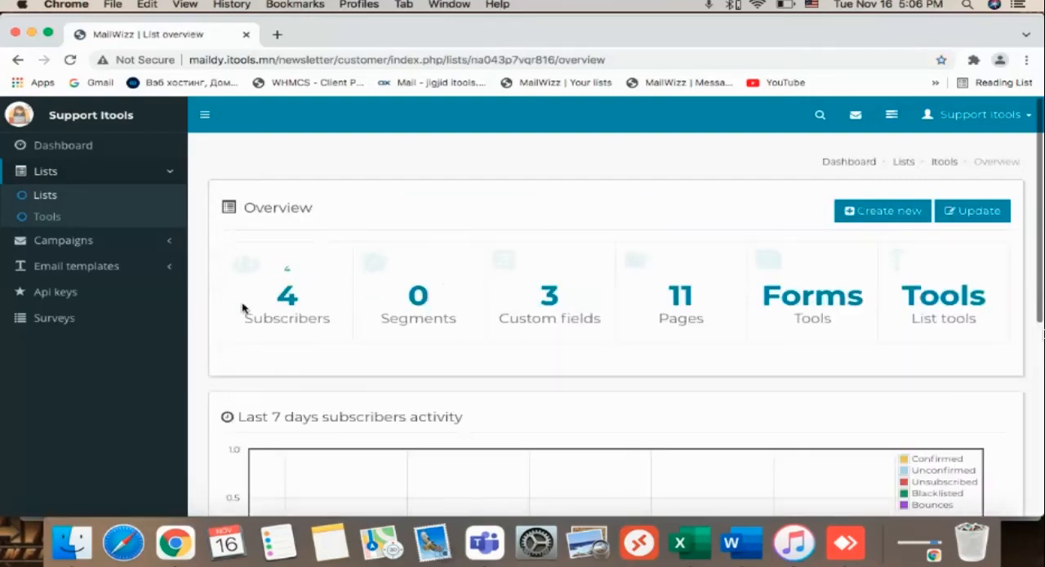
# Start a new subscriber in the Itools list with the tech email address, first name tech and last name itools.
pyautogui.click(348, 318)
pyautogui.click(798, 189)
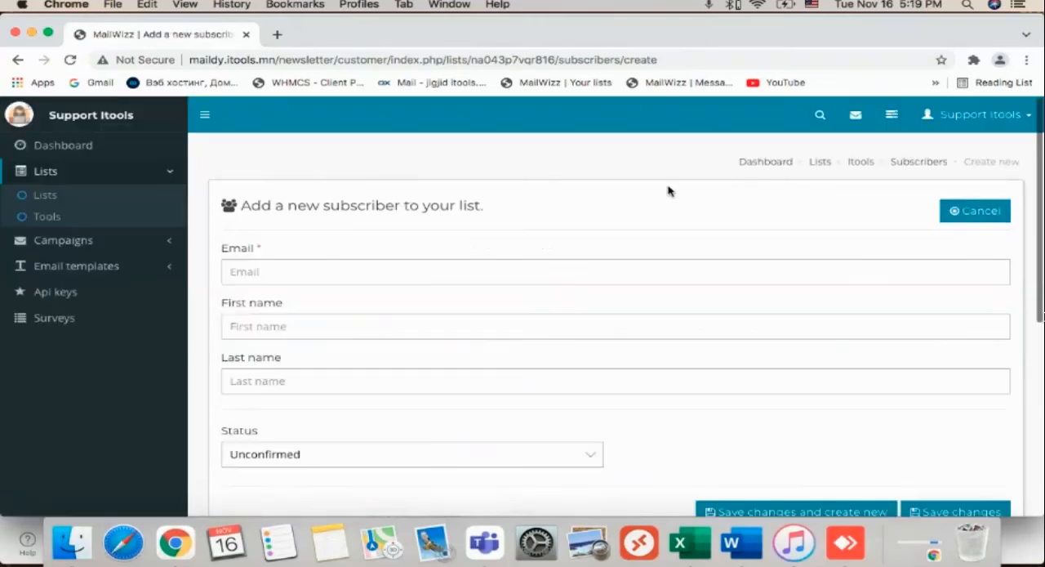
pyautogui.click(410, 267)
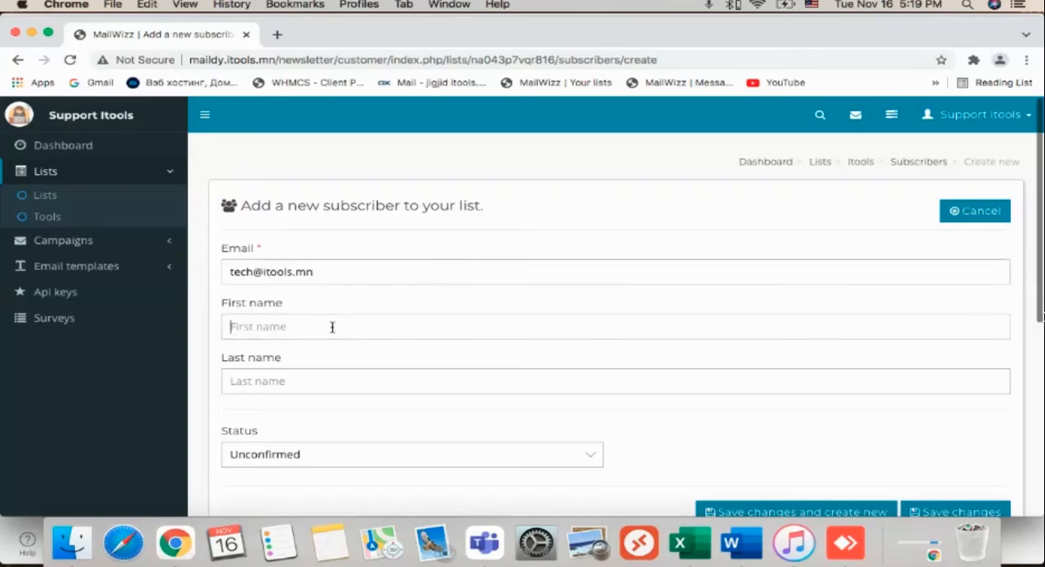
pyautogui.click(332, 327)
pyautogui.write('tech')
pyautogui.press('Tab')
pyautogui.write('it')
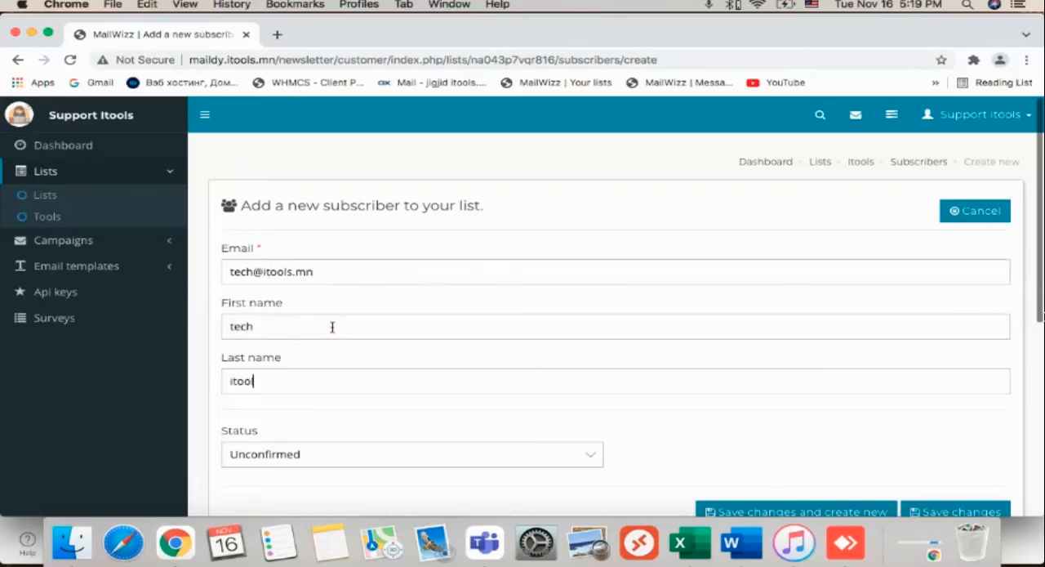
# Set the new subscriber's status to Confirmed and save it, opening a blank form for another subscriber.
pyautogui.scroll(-4, 332, 326)
pyautogui.click(338, 286)
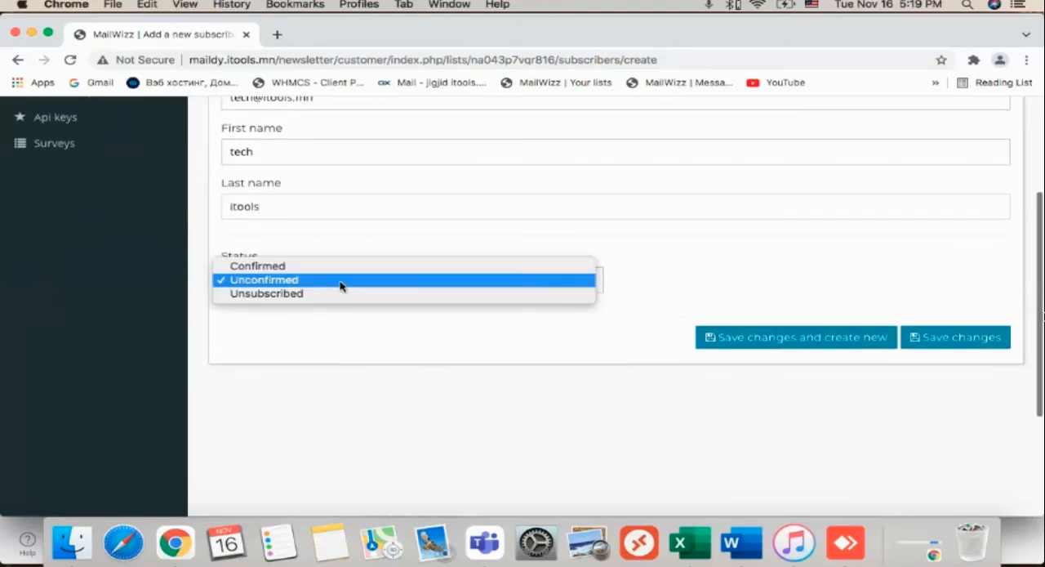
pyautogui.click(469, 267)
pyautogui.scroll(1, 759, 327)
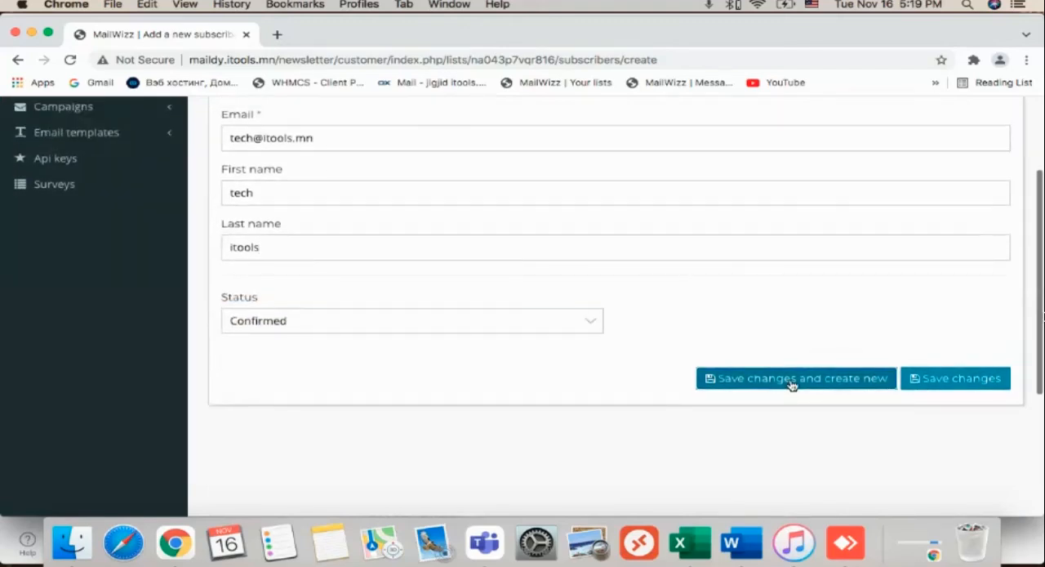
pyautogui.click(788, 378)
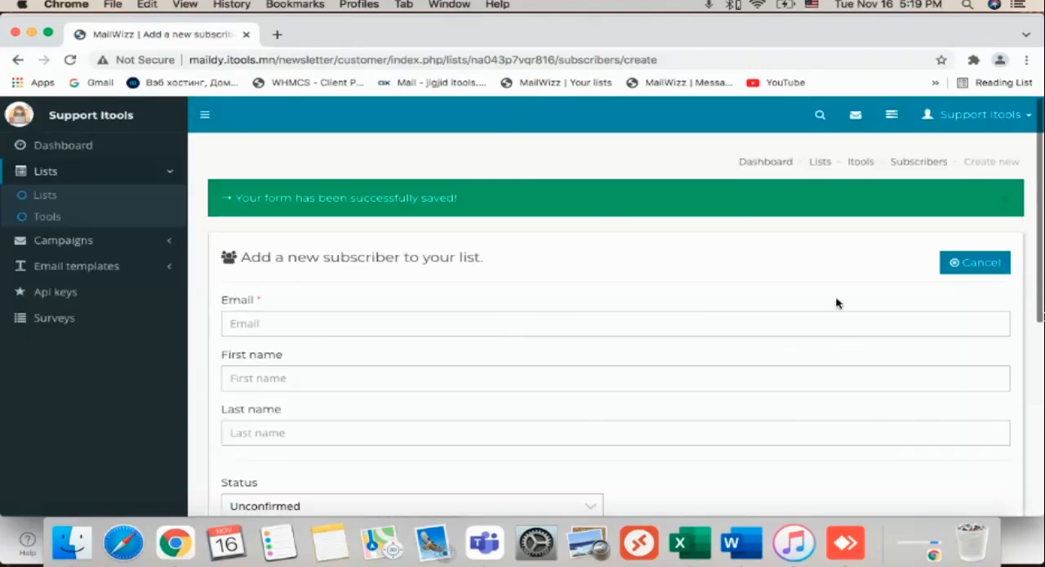
# Return to the list's subscribers, view the profile info of the tech subscriber and close it.
pyautogui.click(921, 162)
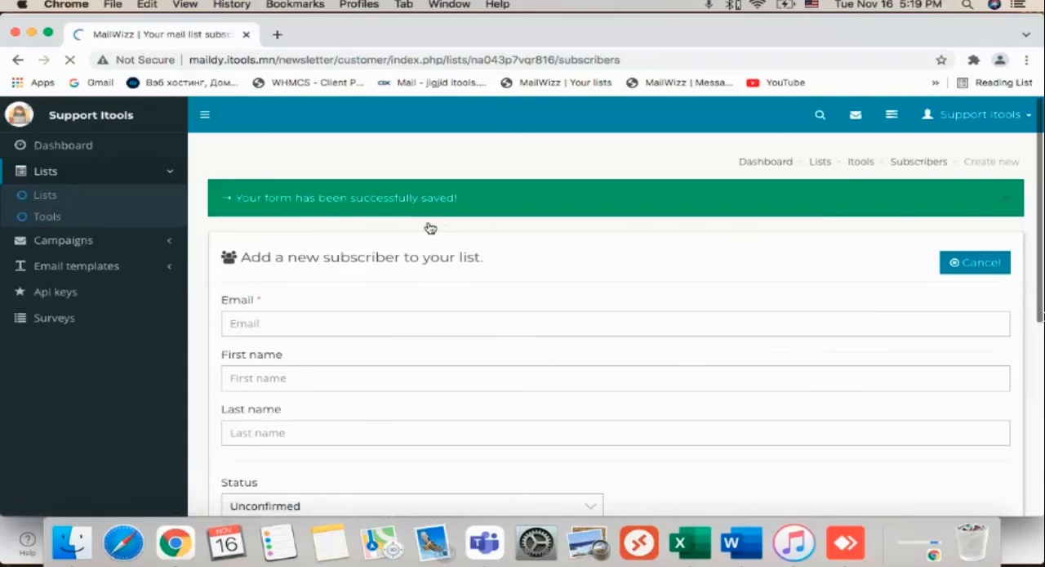
pyautogui.scroll(-4, 391, 295)
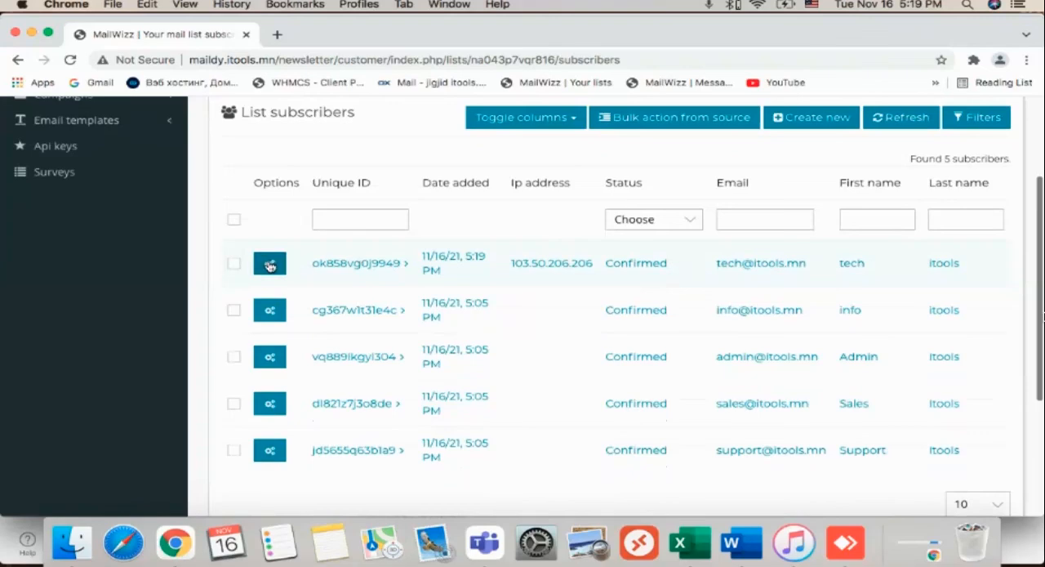
pyautogui.click(269, 265)
pyautogui.click(302, 265)
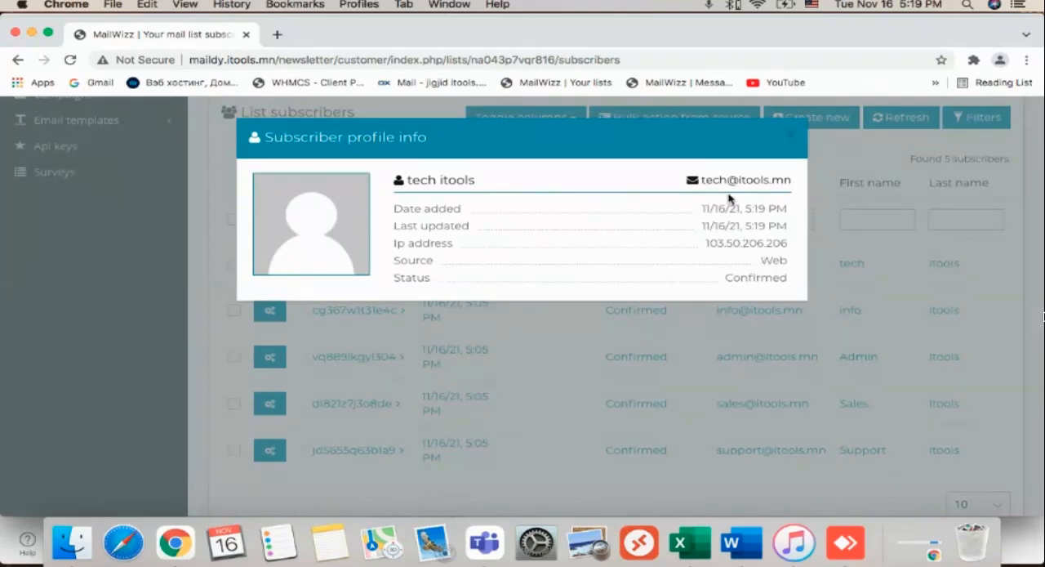
pyautogui.click(793, 140)
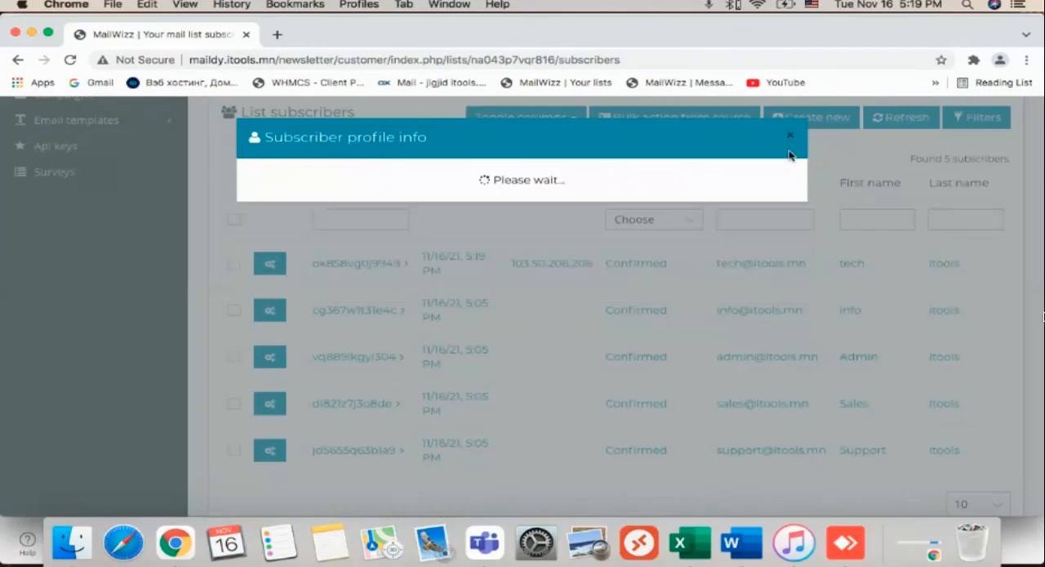